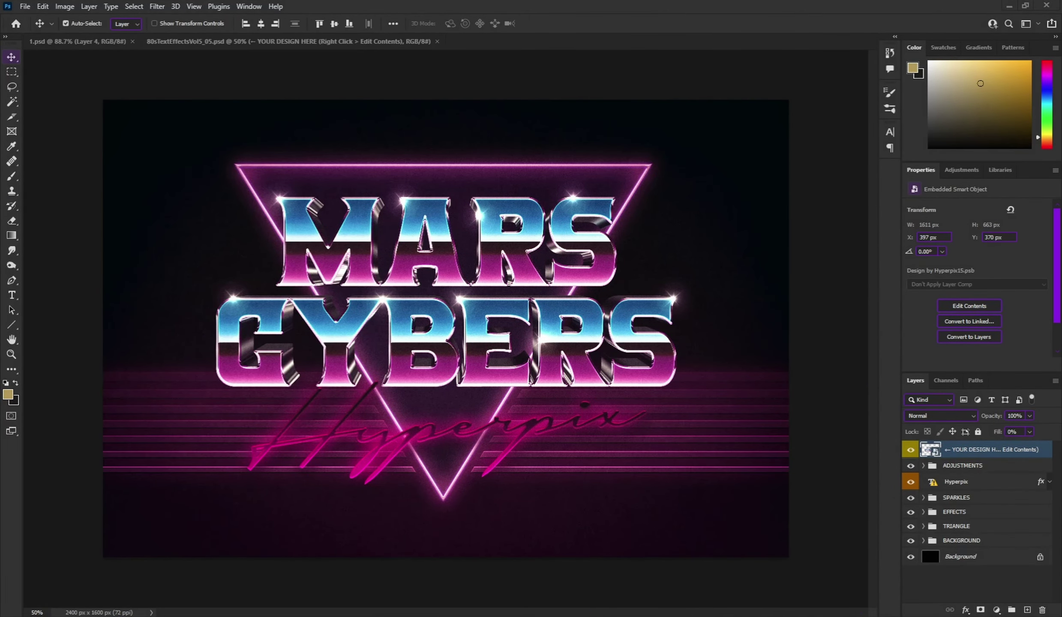
Change the smart object's MARS CYBERS text to JAMPER with tracking 0, then close the smart object
{"action": "key", "text": "t"}
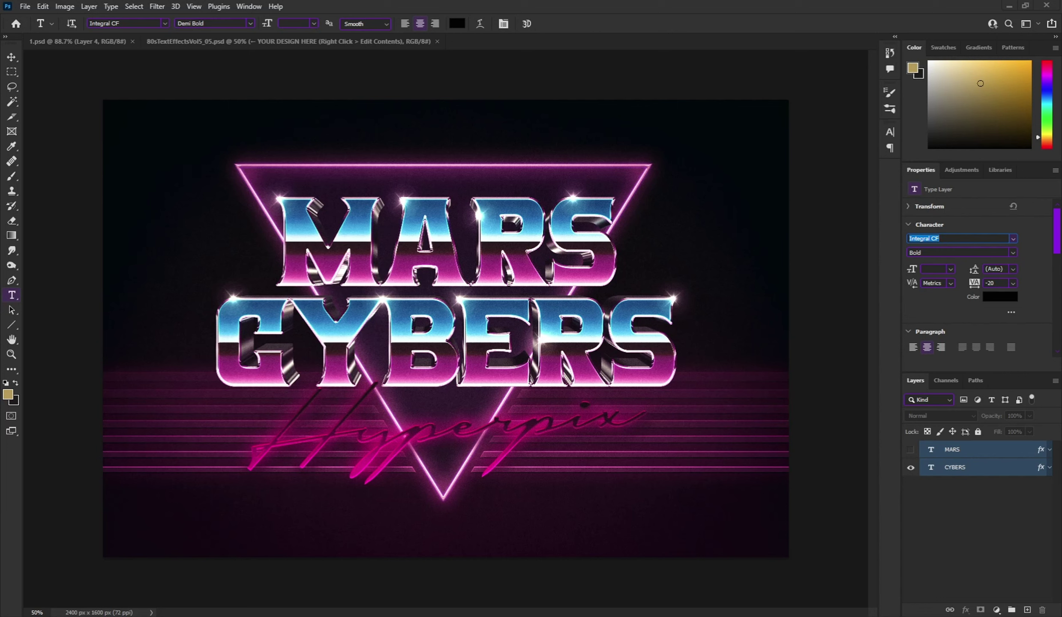
{"action": "double_click", "coordinate": [932, 467]}
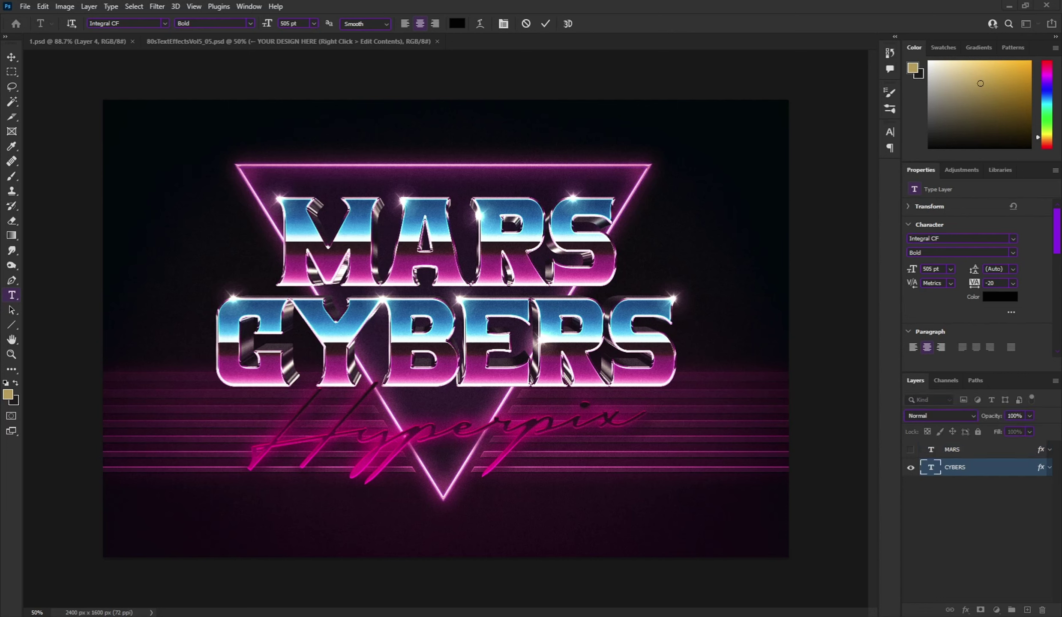
{"action": "key", "text": "ctrl+Return"}
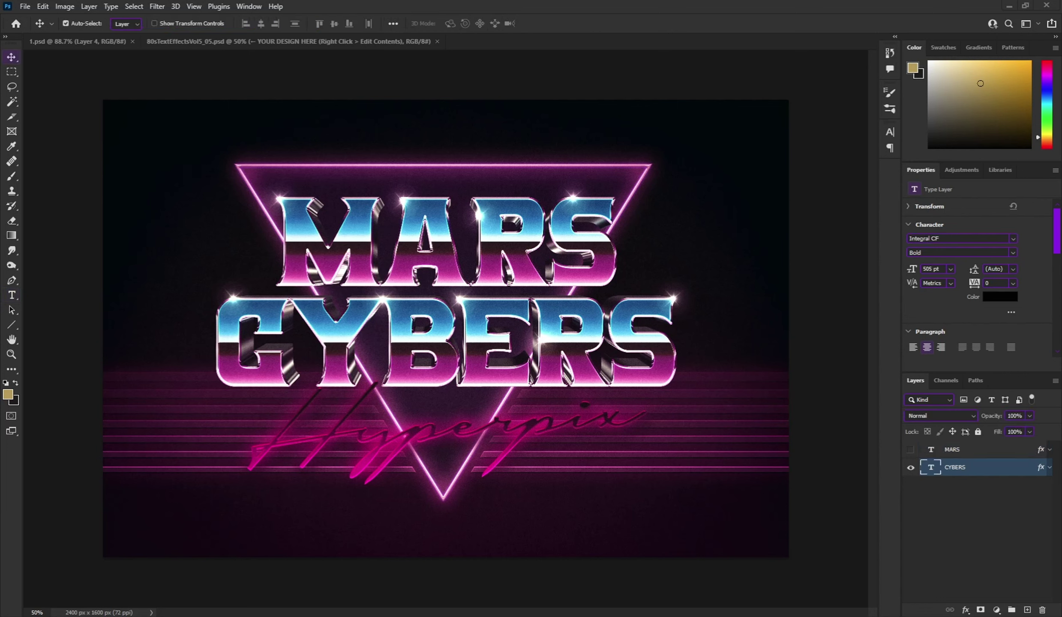
{"action": "key", "text": "ctrl+w"}
{"action": "scroll", "coordinate": [440, 355], "scroll_direction": "down", "scroll_amount": 3}
Hide the NOISE = ON group and the black Background layer so only chrome lettering remains
{"action": "scroll", "coordinate": [440, 355], "scroll_direction": "up", "scroll_amount": 4}
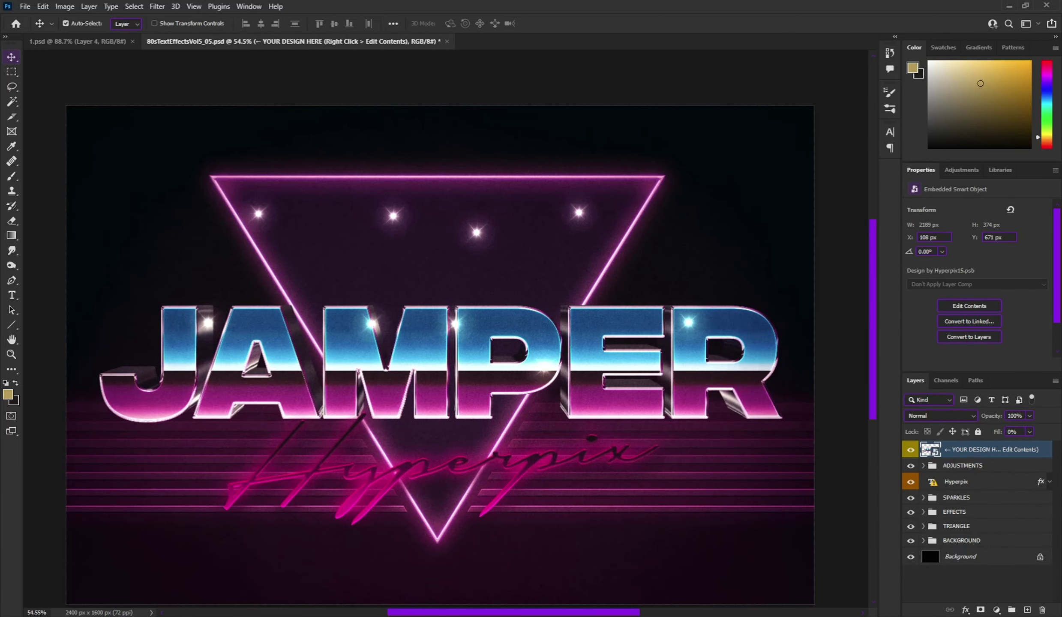
{"action": "left_click", "coordinate": [910, 465]}
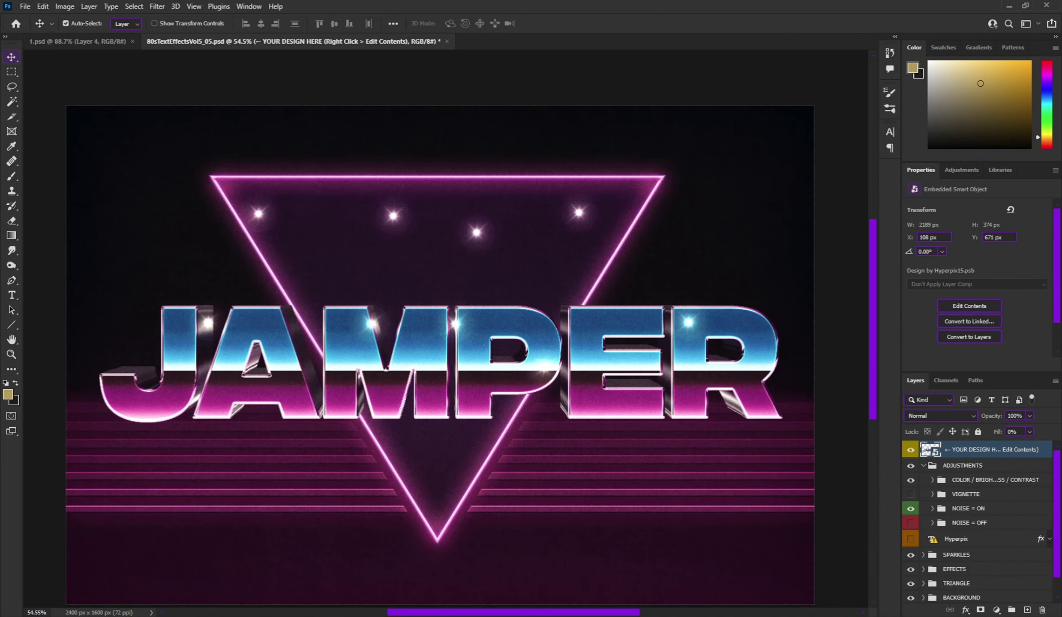
{"action": "left_click", "coordinate": [932, 508]}
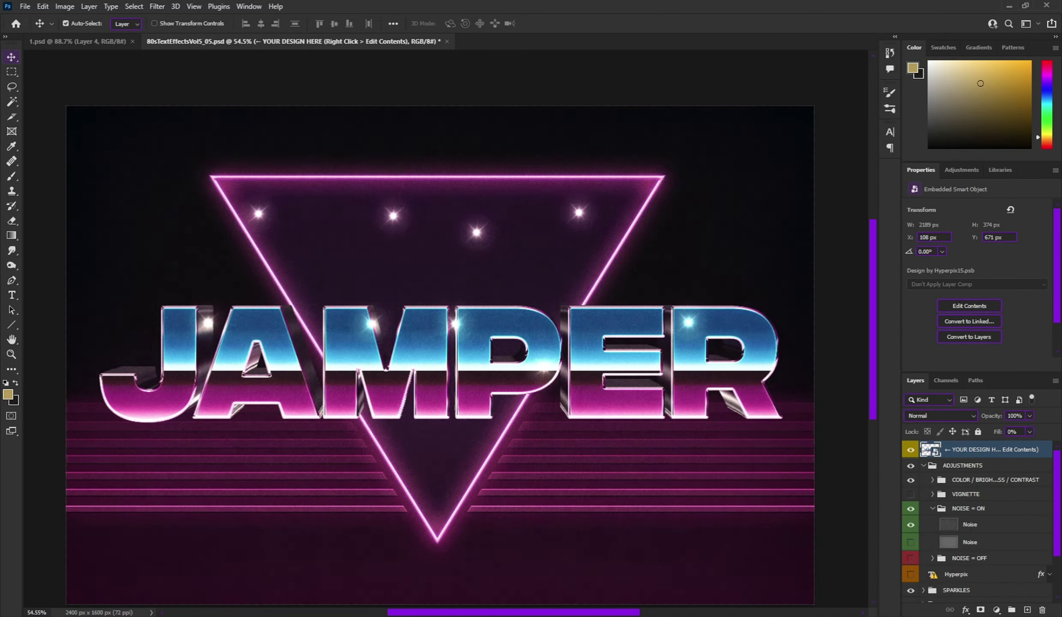
{"action": "left_click", "coordinate": [933, 508]}
{"action": "scroll", "coordinate": [440, 343], "scroll_direction": "down", "scroll_amount": 2}
{"action": "left_click", "coordinate": [910, 508]}
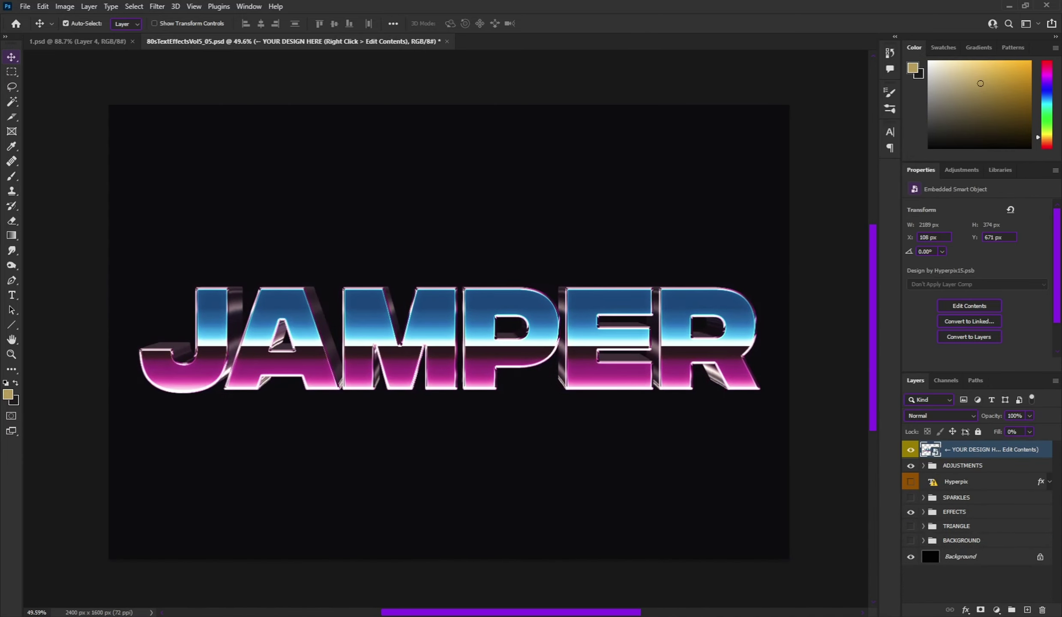
{"action": "left_click", "coordinate": [910, 557]}
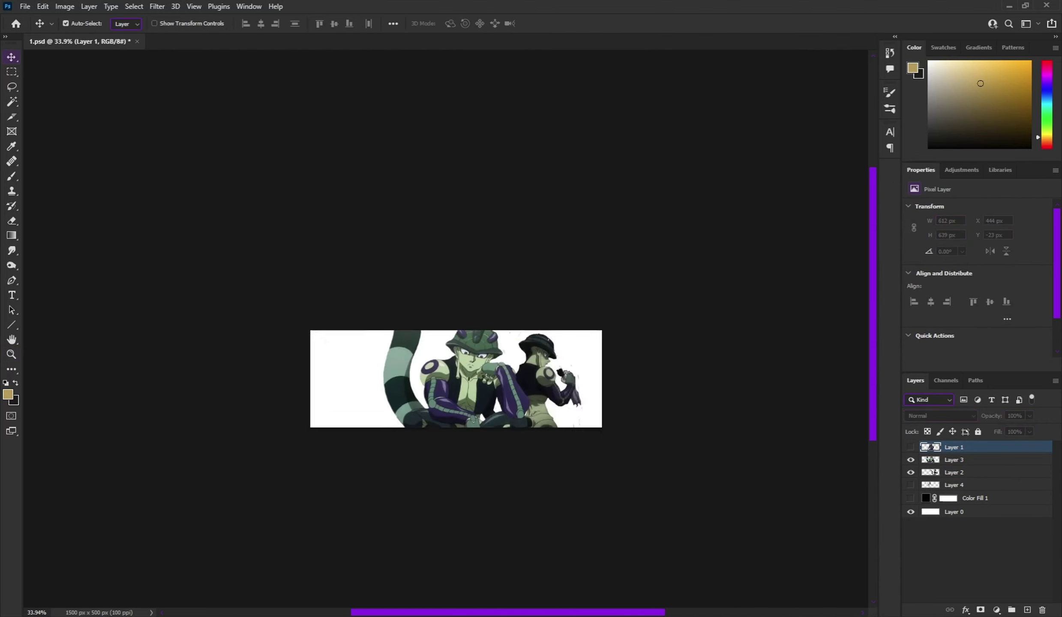
Name the pasted group BG and duplicate the JAMPER text layer
{"action": "scroll", "coordinate": [503, 357], "scroll_direction": "down", "scroll_amount": 2}
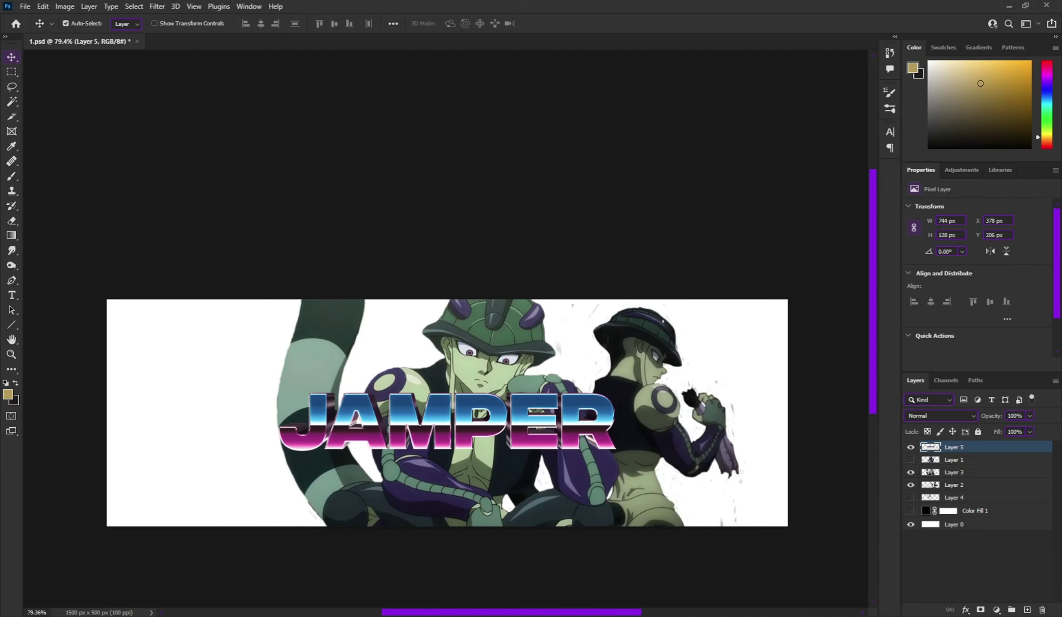
{"action": "scroll", "coordinate": [446, 407], "scroll_direction": "up", "scroll_amount": 3}
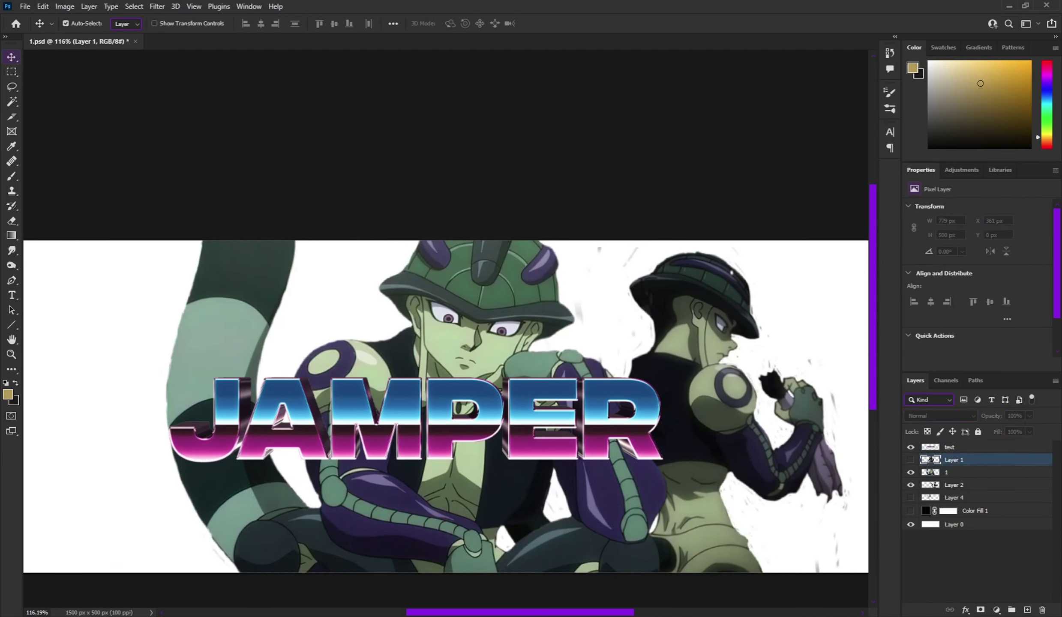
{"action": "type", "text": "bg"}
{"action": "key", "text": "Return"}
{"action": "key", "text": "ctrl+j"}
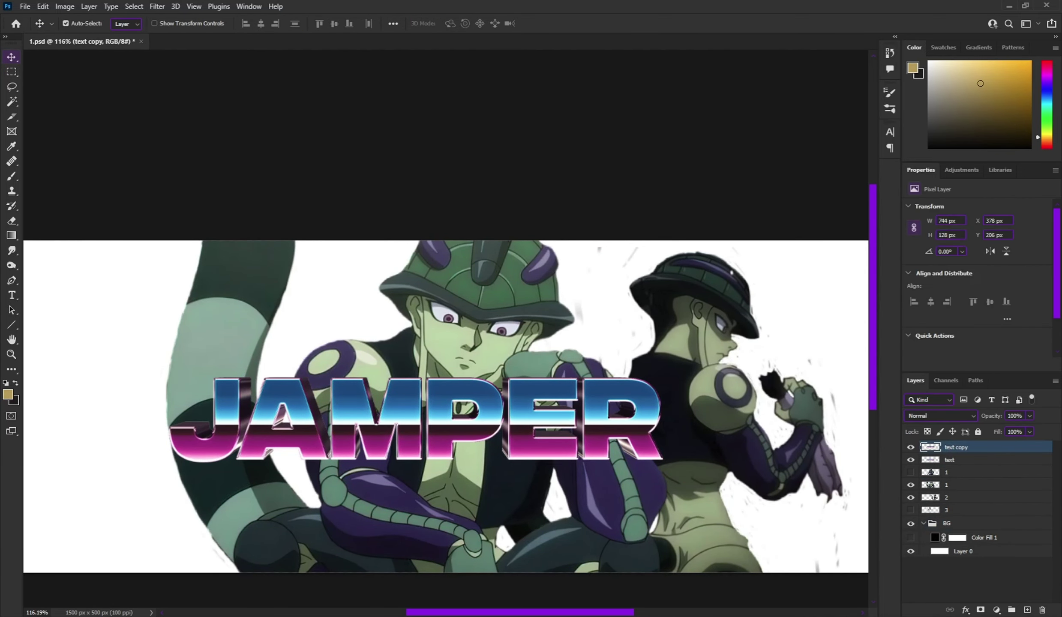
Warp the copied JAMPER text into a slight reverse arch
{"action": "key", "text": "ctrl+t"}
{"action": "left_click", "coordinate": [273, 23]}
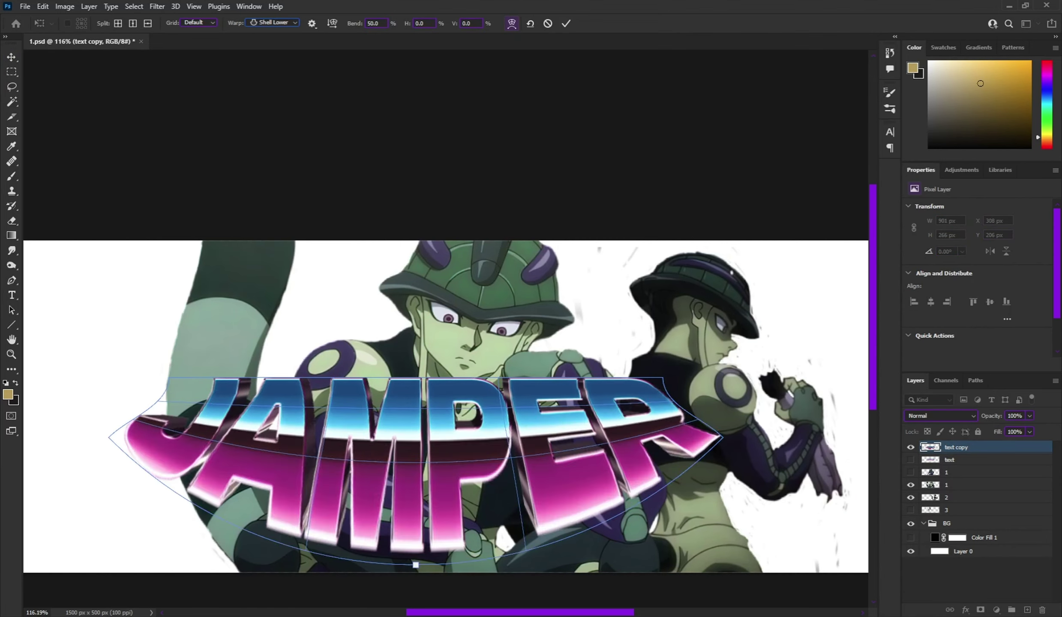
{"action": "left_click_drag", "start_coordinate": [415, 351], "coordinate": [415, 405]}
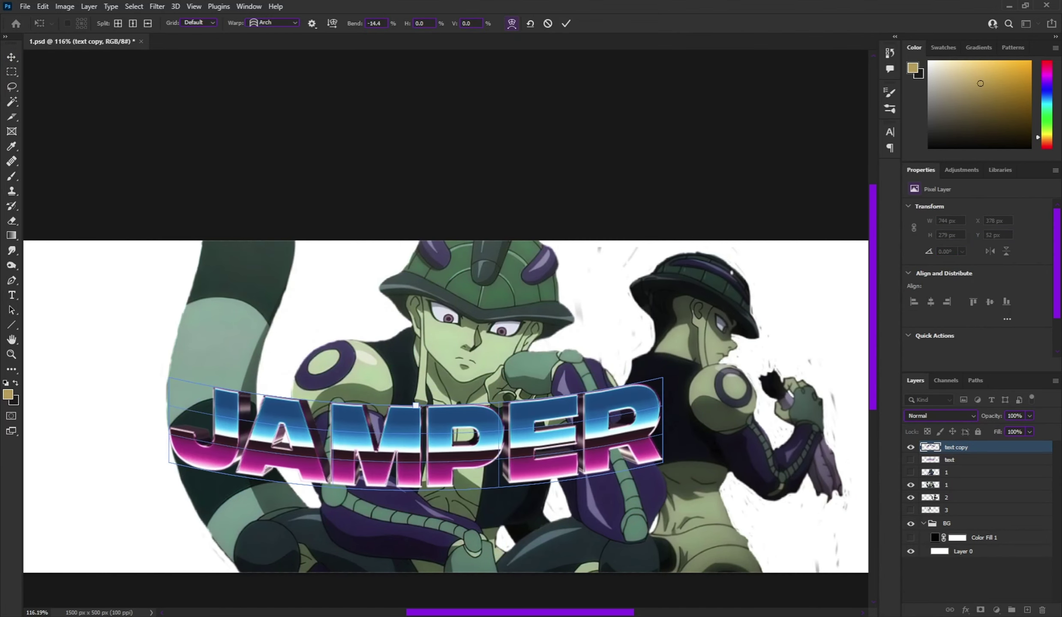
{"action": "key", "text": "Return"}
Tilt the warped JAMPER text copy slightly with Free Transform
{"action": "key", "text": "ctrl+t"}
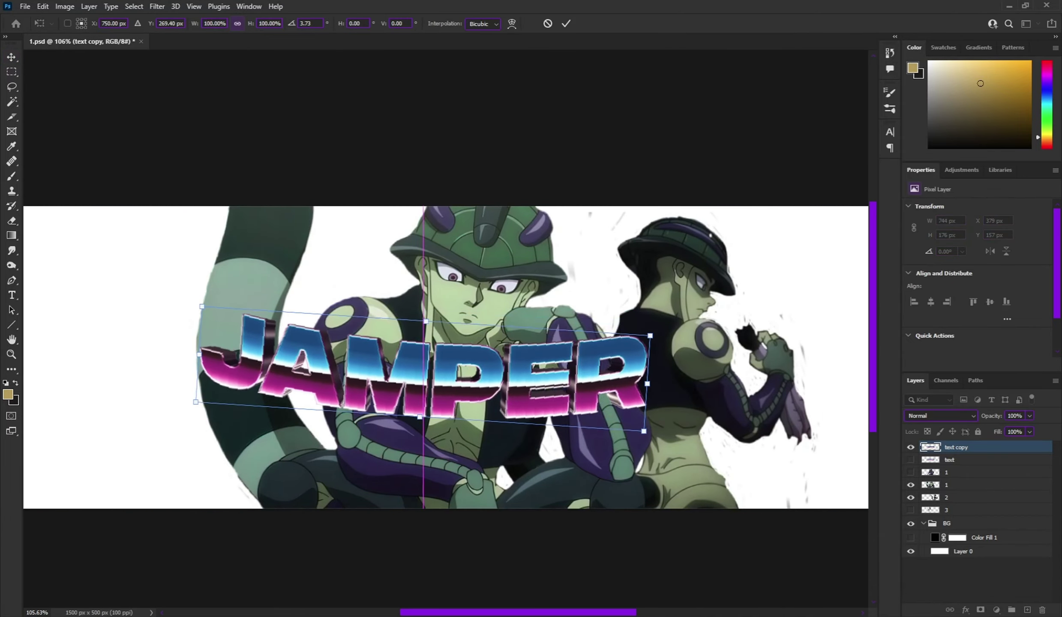
{"action": "scroll", "coordinate": [598, 543], "scroll_direction": "up", "scroll_amount": 1}
{"action": "scroll", "coordinate": [597, 543], "scroll_direction": "up", "scroll_amount": 1}
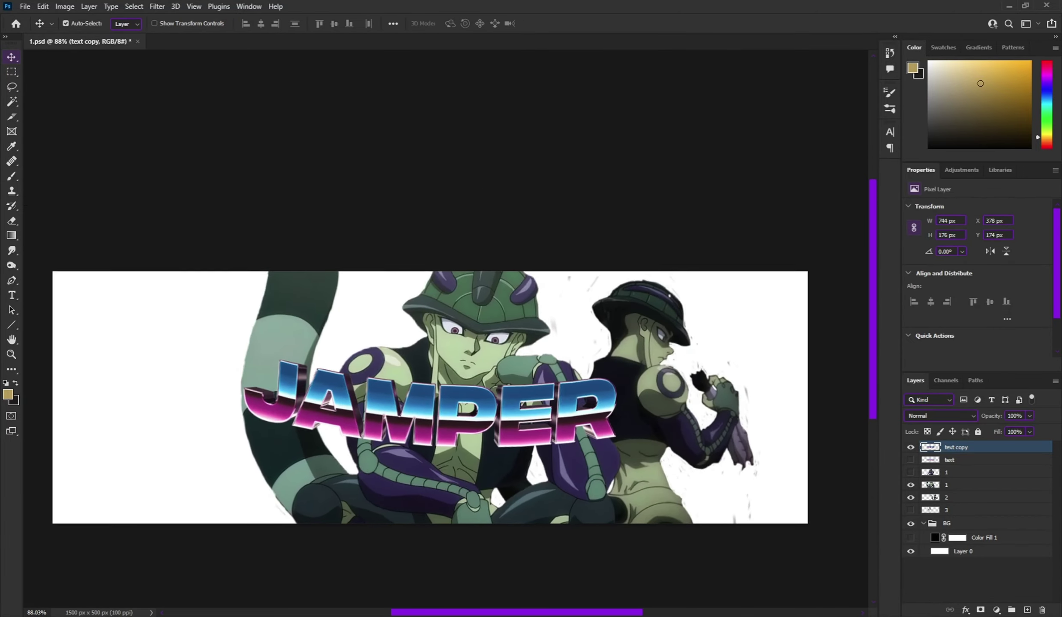
{"action": "scroll", "coordinate": [598, 543], "scroll_direction": "up", "scroll_amount": 1}
{"action": "scroll", "coordinate": [597, 542], "scroll_direction": "up", "scroll_amount": 2}
Reset colours to black and white and clip a Gradient Map to the JAMPER text copy
{"action": "key", "text": "b"}
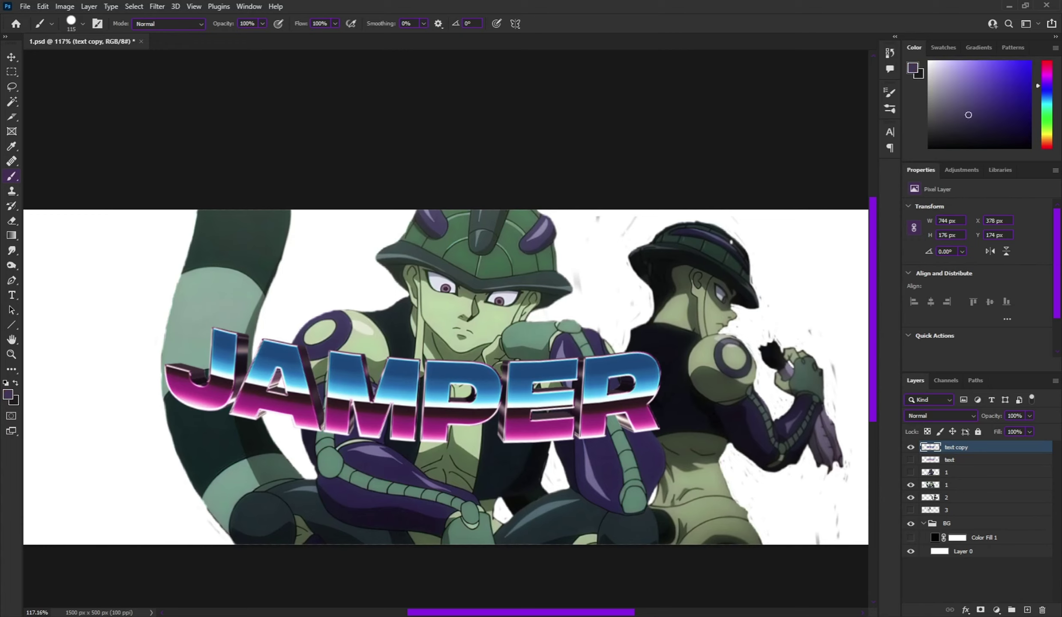
{"action": "key", "text": "d"}
{"action": "key", "text": "ctrl+alt+g"}
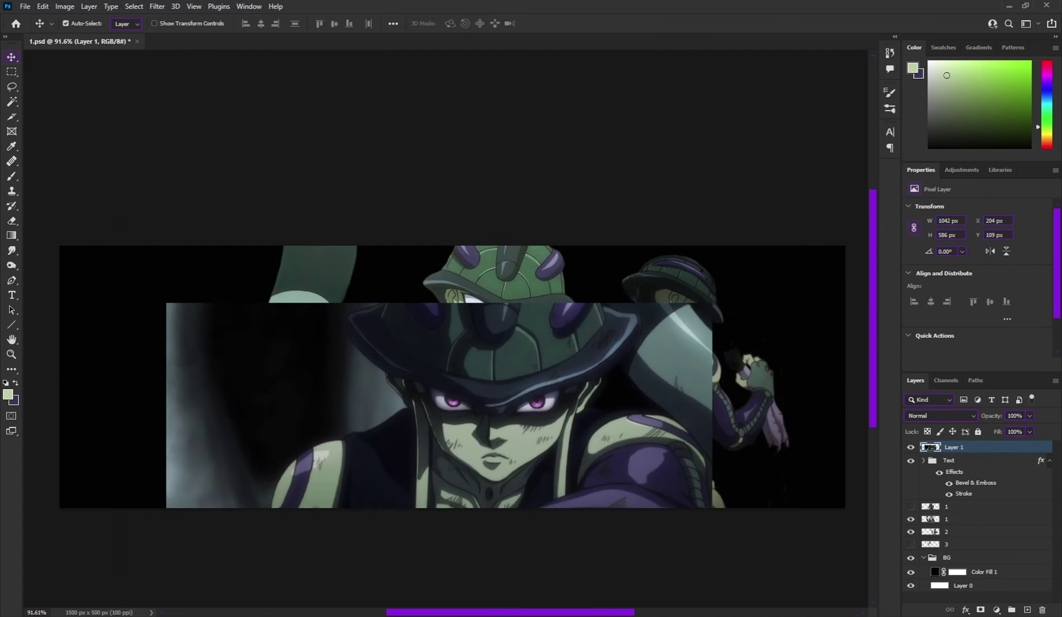
Clip the close-up character image into the JAMPER lettering and scale it down
{"action": "key", "text": "ctrl+alt+g"}
{"action": "key", "text": "ctrl+t"}
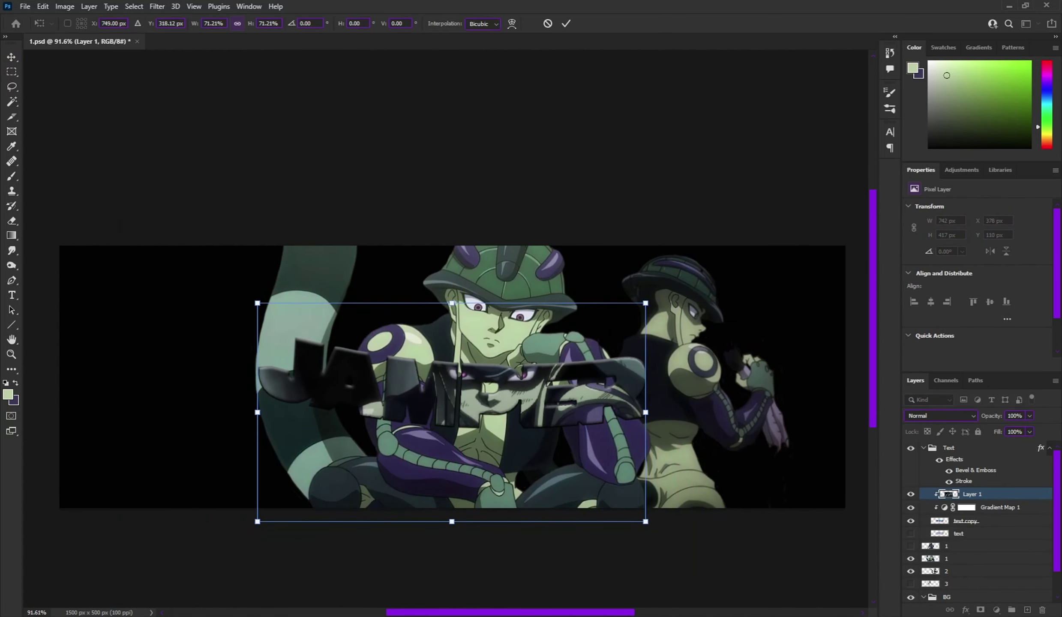
{"action": "key", "text": "Return"}
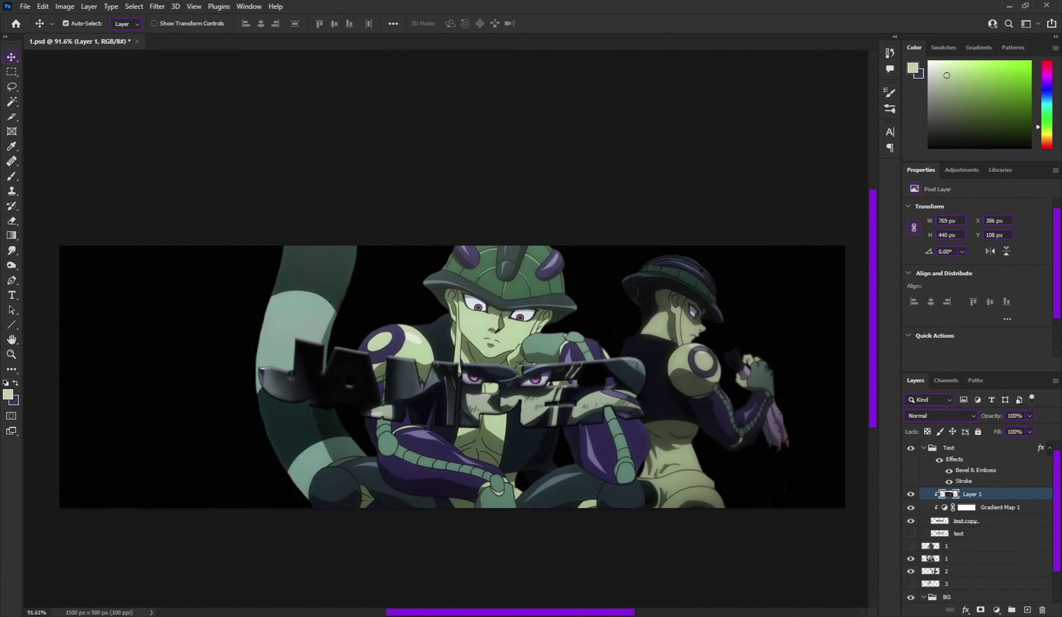
{"action": "key", "text": "ctrl+t"}
{"action": "scroll", "coordinate": [757, 435], "scroll_direction": "down", "scroll_amount": 3}
{"action": "key", "text": "Return"}
{"action": "scroll", "coordinate": [444, 408], "scroll_direction": "up", "scroll_amount": 3}
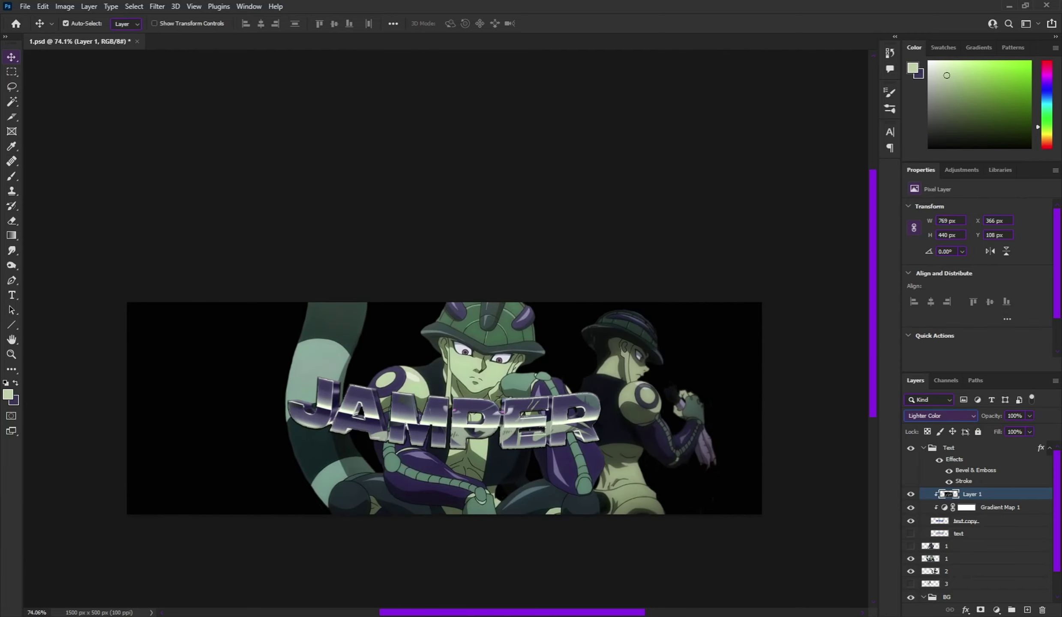
Cycle through Layer 1's blend modes and settle on Difference
{"action": "key", "text": "Up"}
{"action": "key", "text": "Up"}
{"action": "key", "text": "Up"}
{"action": "key", "text": "Up"}
{"action": "key", "text": "Up"}
{"action": "key", "text": "Up"}
{"action": "key", "text": "Up"}
{"action": "key", "text": "Up"}
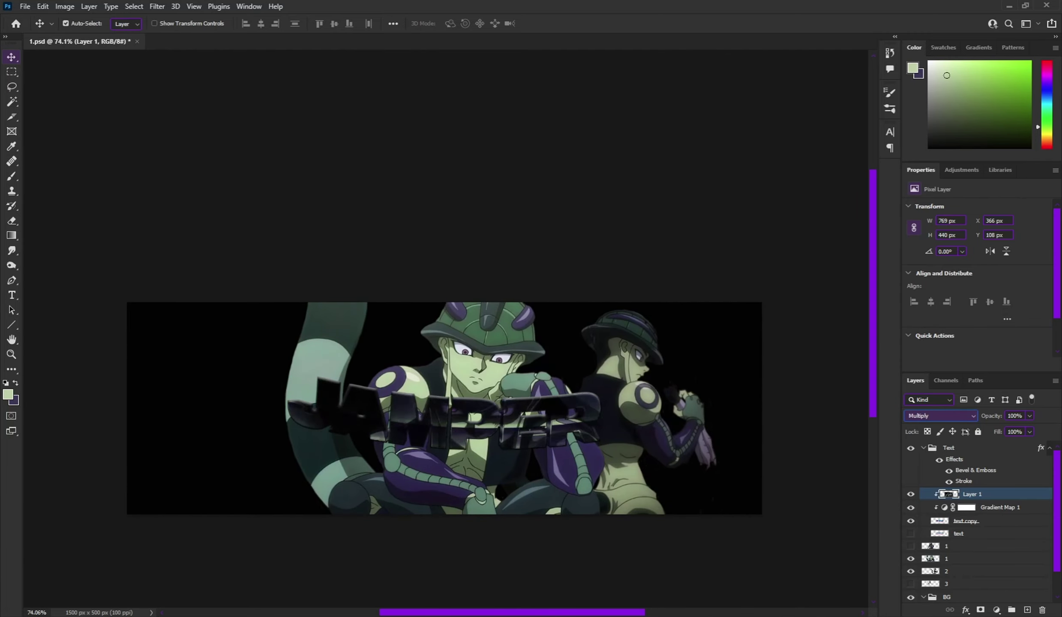
{"action": "key", "text": "Up"}
{"action": "key", "text": "Down"}
{"action": "key", "text": "Down"}
{"action": "key", "text": "Down"}
{"action": "key", "text": "Down"}
{"action": "key", "text": "Down"}
{"action": "key", "text": "Down"}
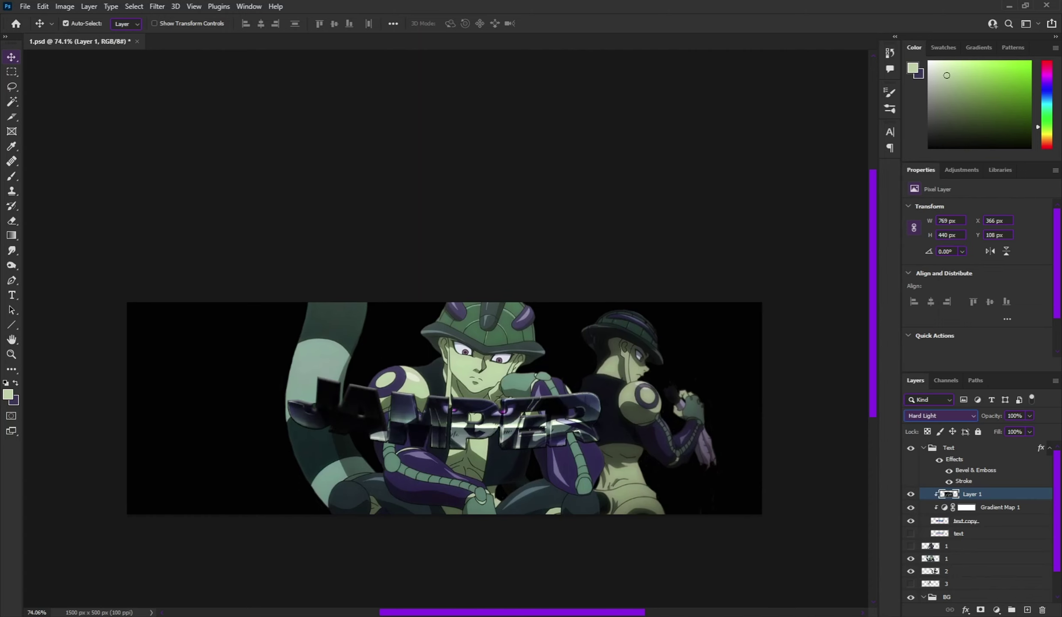
{"action": "key", "text": "Down"}
{"action": "key", "text": "Down"}
{"action": "key", "text": "Down"}
{"action": "key", "text": "Down"}
{"action": "key", "text": "Down"}
{"action": "key", "text": "Down"}
{"action": "key", "text": "Up"}
{"action": "key", "text": "Up"}
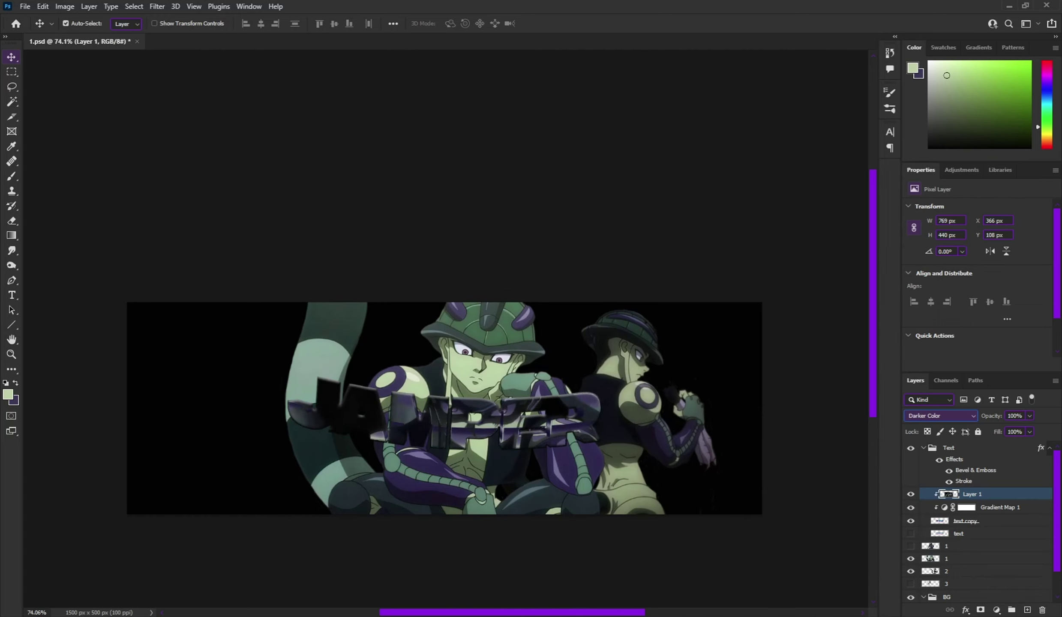
{"action": "key", "text": "Up"}
{"action": "key", "text": "Up"}
{"action": "key", "text": "Up"}
{"action": "key", "text": "Up"}
{"action": "key", "text": "ctrl+comma"}
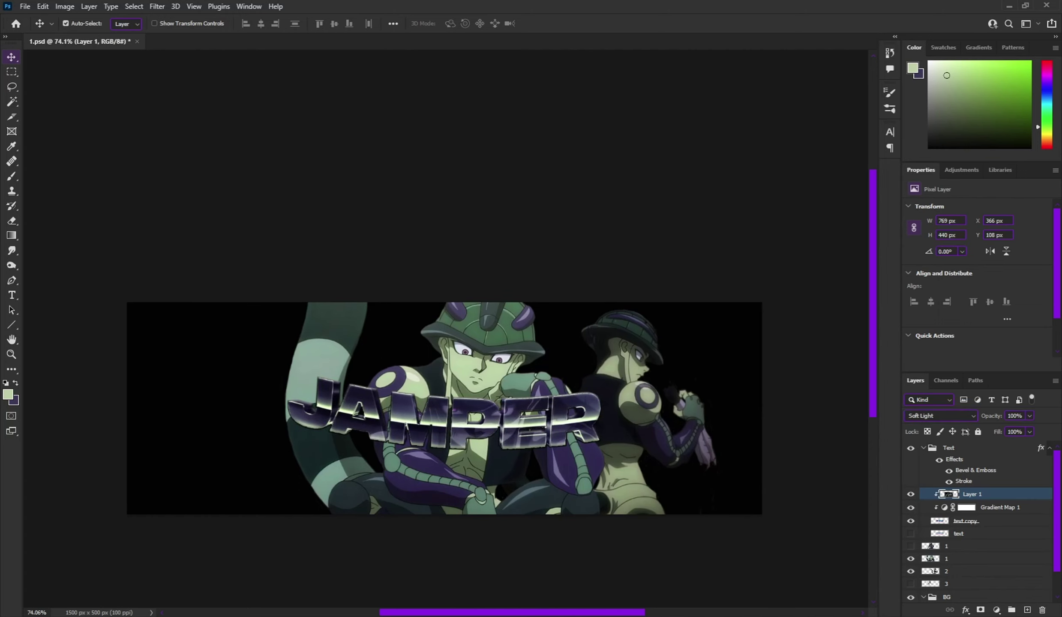
{"action": "scroll", "coordinate": [444, 408], "scroll_direction": "down", "scroll_amount": 2}
{"action": "scroll", "coordinate": [441, 416], "scroll_direction": "down", "scroll_amount": 3}
Set the clipped close-up image layer's blend mode to Vivid Light
{"action": "scroll", "coordinate": [429, 368], "scroll_direction": "up", "scroll_amount": 4}
{"action": "left_click", "coordinate": [946, 558]}
{"action": "left_click", "coordinate": [935, 571]}
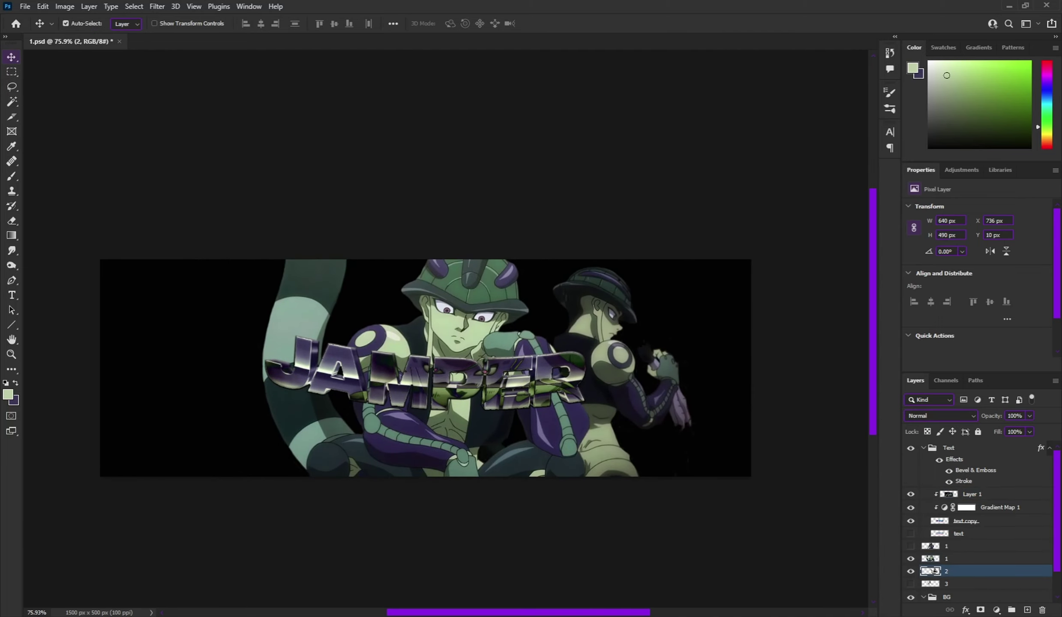
{"action": "scroll", "coordinate": [428, 369], "scroll_direction": "down", "scroll_amount": 2}
{"action": "scroll", "coordinate": [429, 368], "scroll_direction": "up", "scroll_amount": 1}
{"action": "left_click", "coordinate": [936, 494]}
{"action": "key", "text": "shift+plus"}
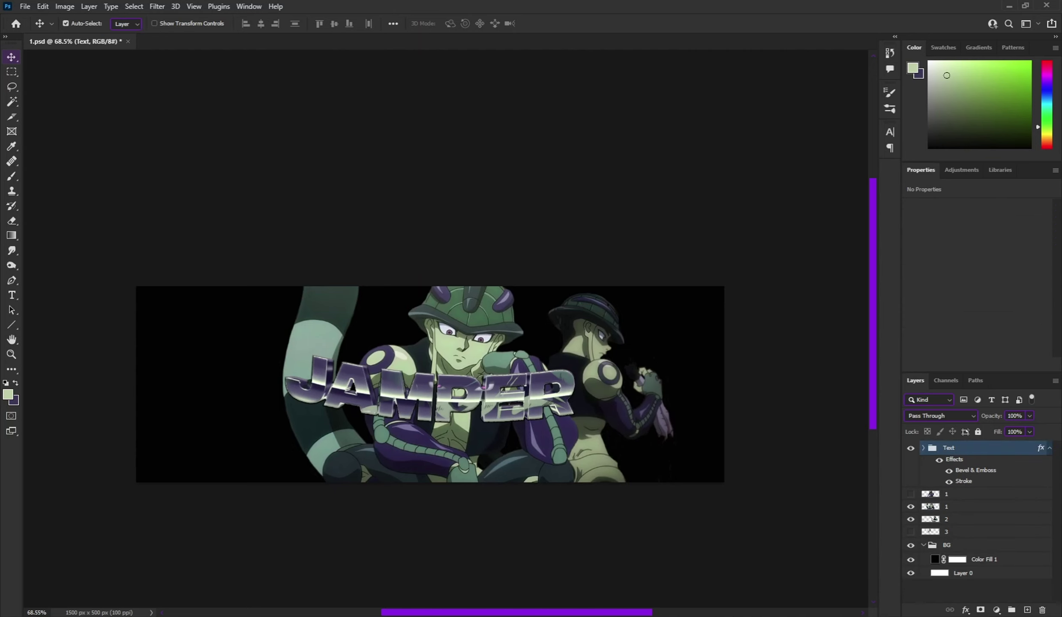
Warp the JAMPER lettering's upper-left corner up and right, then collapse the Text group
{"action": "scroll", "coordinate": [445, 509], "scroll_direction": "up", "scroll_amount": 1}
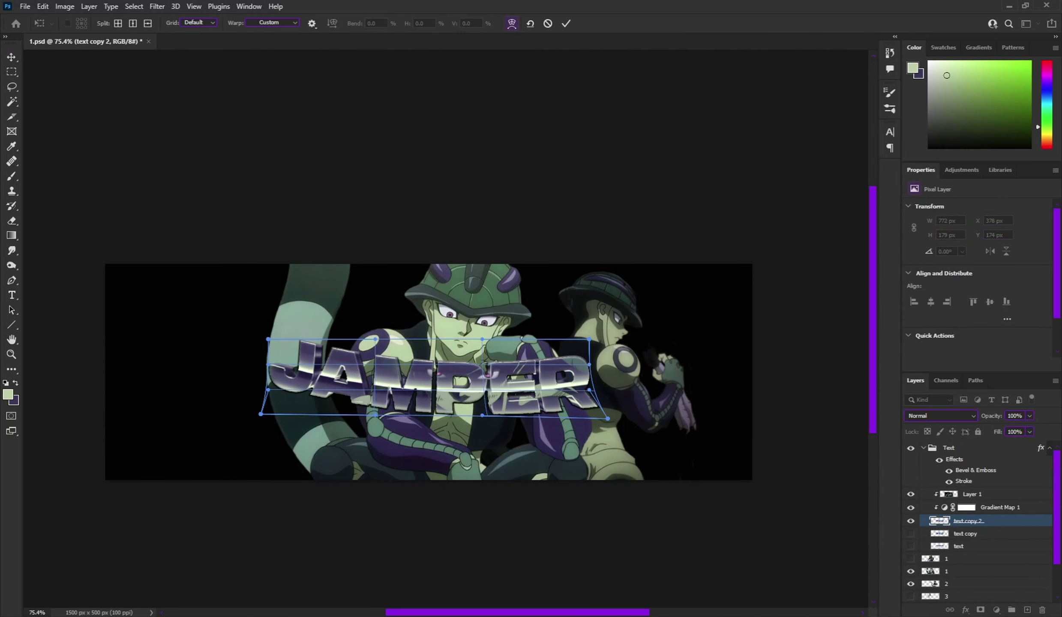
{"action": "left_click_drag", "start_coordinate": [268, 339], "coordinate": [277, 335]}
{"action": "key", "text": "Return"}
{"action": "scroll", "coordinate": [457, 408], "scroll_direction": "up", "scroll_amount": 1}
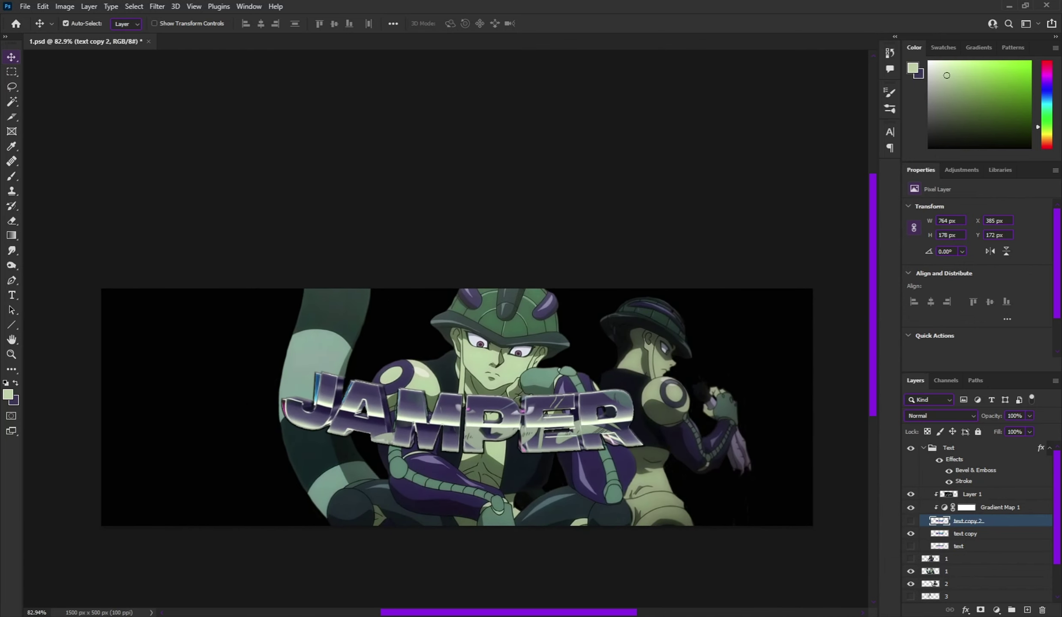
{"action": "left_click", "coordinate": [924, 448]}
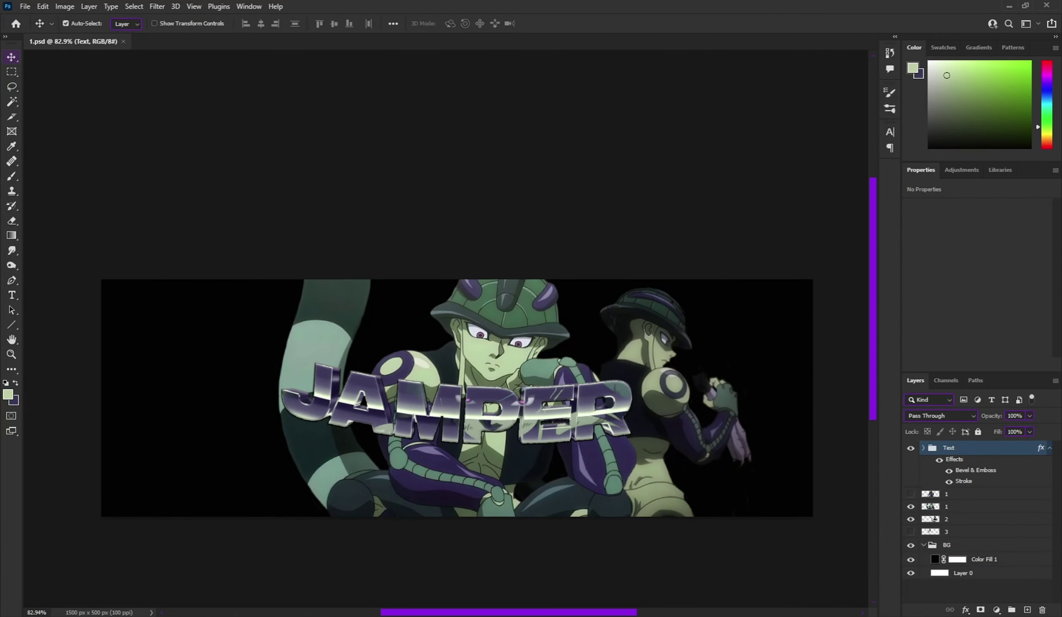
Reveal character layer 3 and move it above the Text group
{"action": "scroll", "coordinate": [552, 566], "scroll_direction": "up", "scroll_amount": 1}
{"action": "left_click", "coordinate": [911, 531]}
{"action": "left_click_drag", "start_coordinate": [943, 531], "coordinate": [943, 443]}
{"action": "key", "text": "ctrl+t"}
Shrink and tilt the small figure over JAMPER's lower-left and erase part of its tail
{"action": "left_click_drag", "start_coordinate": [452, 508], "coordinate": [325, 446]}
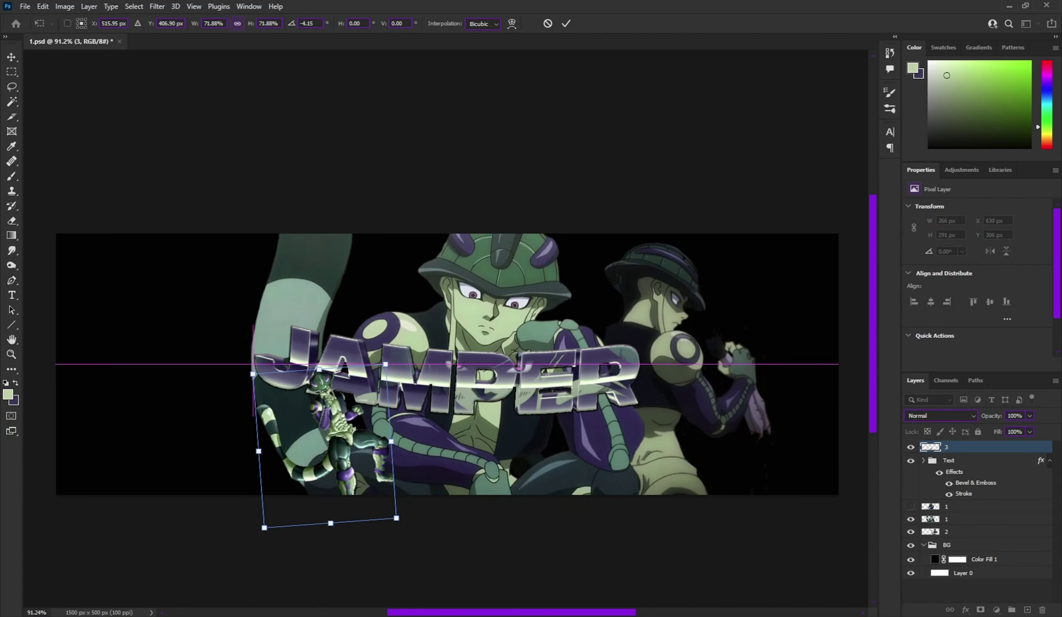
{"action": "key", "text": "Return"}
{"action": "key", "text": "e"}
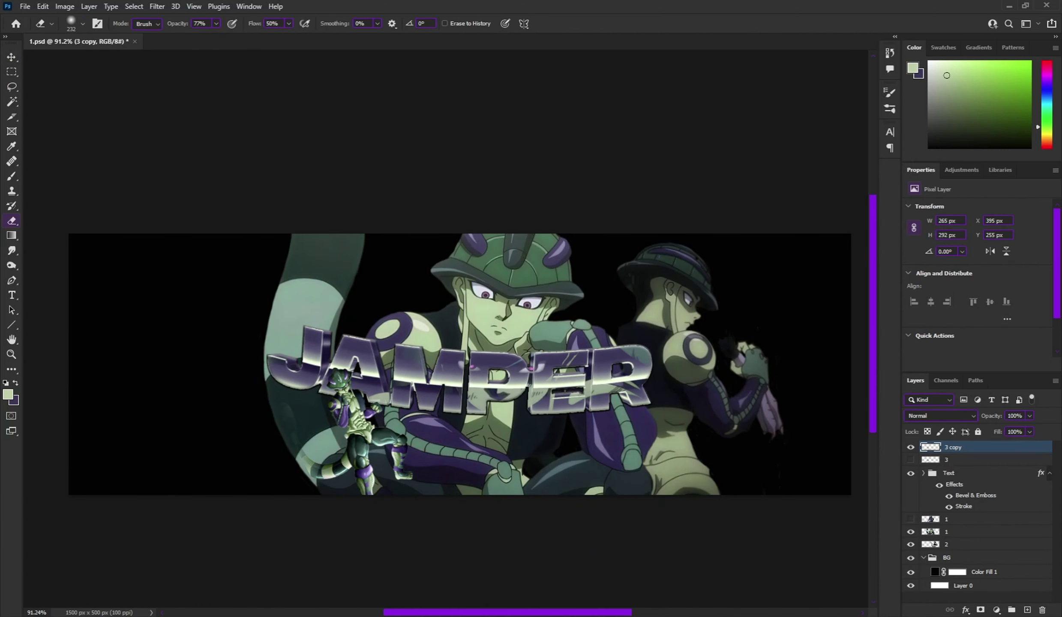
{"action": "left_click", "coordinate": [328, 475]}
{"action": "scroll", "coordinate": [448, 346], "scroll_direction": "down", "scroll_amount": 3}
{"action": "scroll", "coordinate": [448, 345], "scroll_direction": "up", "scroll_amount": 5}
{"action": "key", "text": "v"}
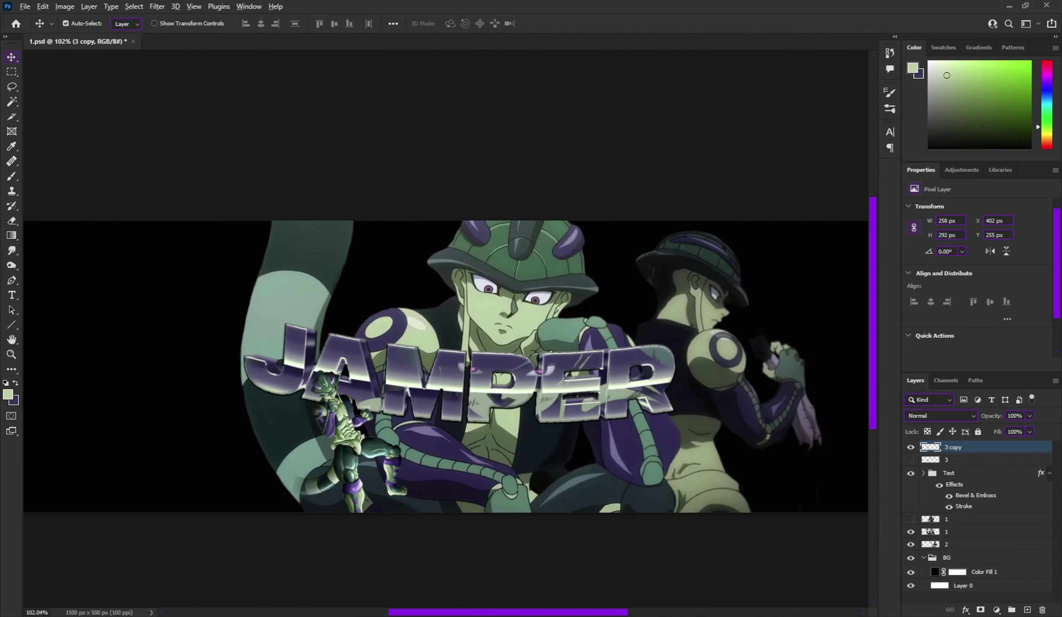
Group the two figure layers into a folder and select both layers named 1
{"action": "scroll", "coordinate": [446, 365], "scroll_direction": "down", "scroll_amount": 3}
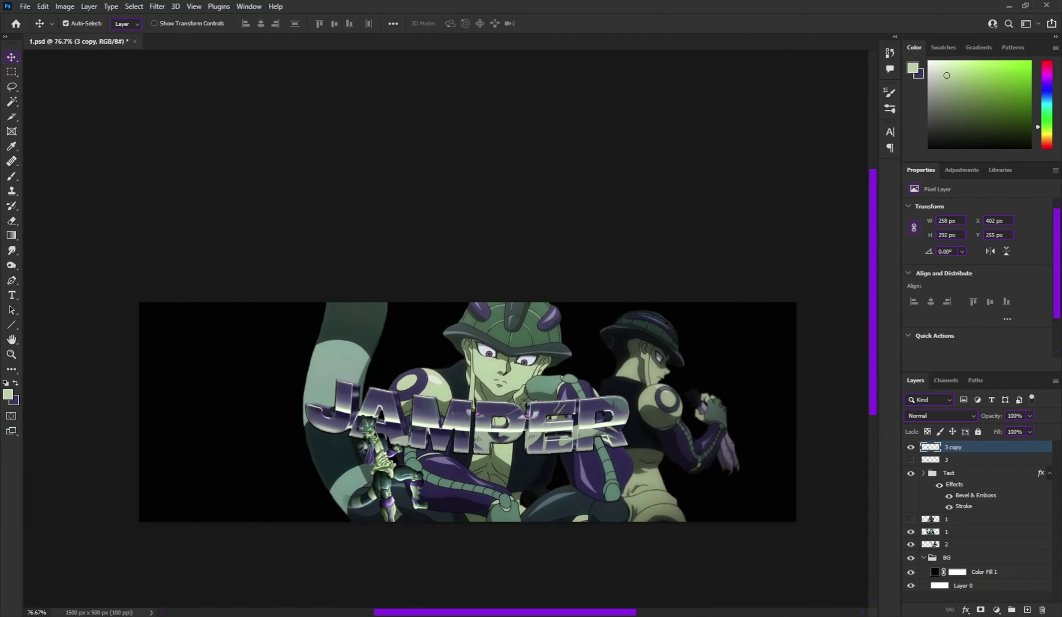
{"action": "scroll", "coordinate": [446, 364], "scroll_direction": "up", "scroll_amount": 2}
{"action": "key", "text": "ctrl+g"}
{"action": "left_click", "coordinate": [946, 508]}
{"action": "left_click", "coordinate": [947, 521], "text": "shift"}
Group the layers named 1 into a folder and collapse the BG group
{"action": "key", "text": "ctrl+g"}
{"action": "left_click", "coordinate": [924, 536]}
{"action": "left_click", "coordinate": [956, 536]}
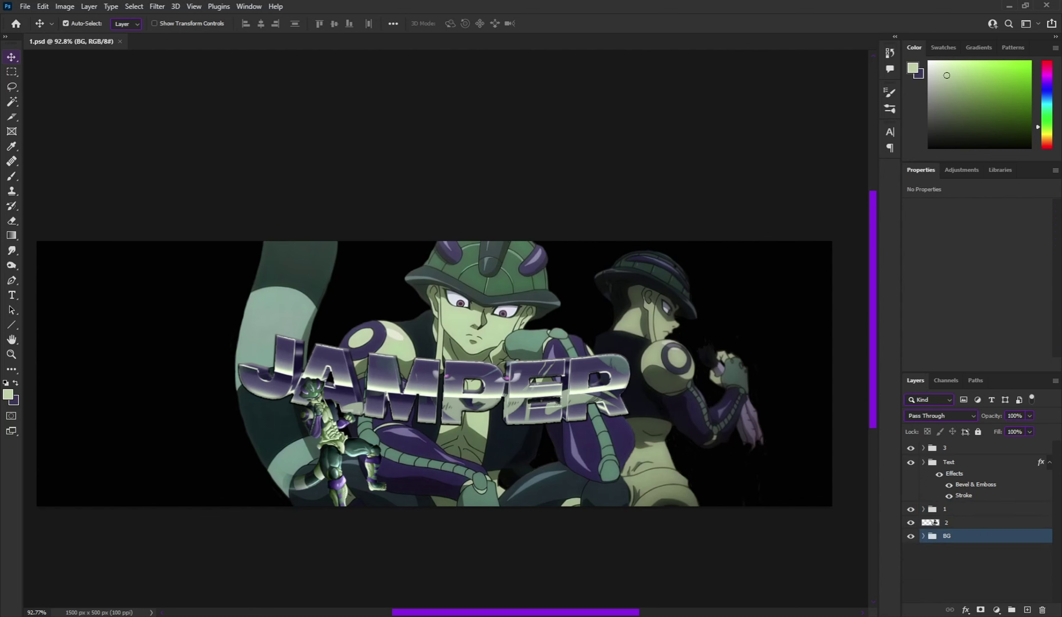
Add the PROFESSIONAL FORTNITE PLAYER text and shrink it to about a third
{"action": "key", "text": "t"}
{"action": "left_click", "coordinate": [434, 373]}
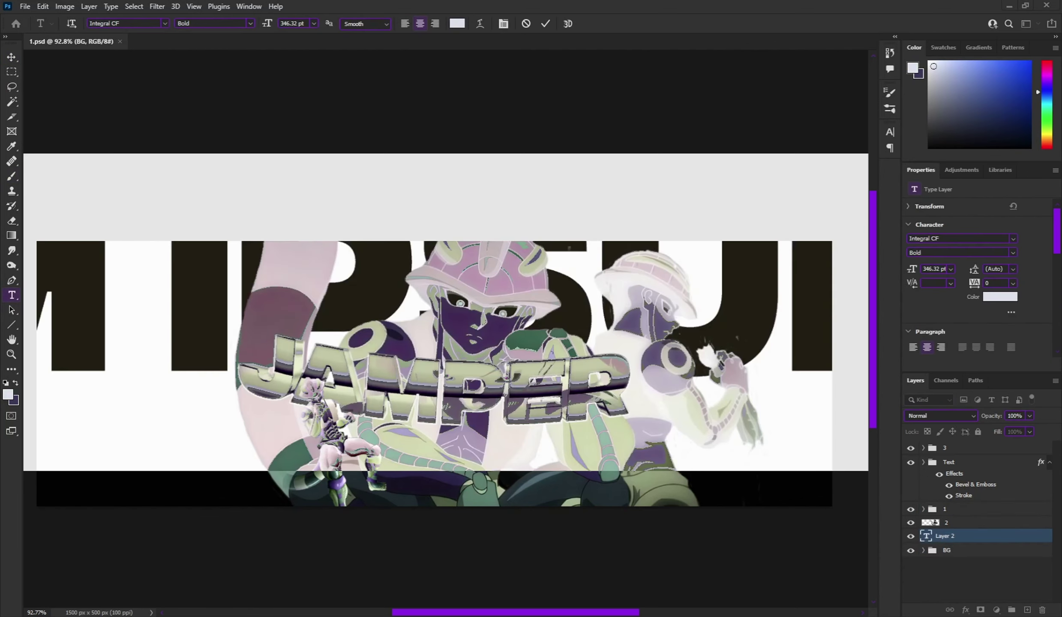
{"action": "key", "text": "ctrl+Return"}
{"action": "scroll", "coordinate": [446, 385], "scroll_direction": "down", "scroll_amount": 5}
{"action": "key", "text": "ctrl+t"}
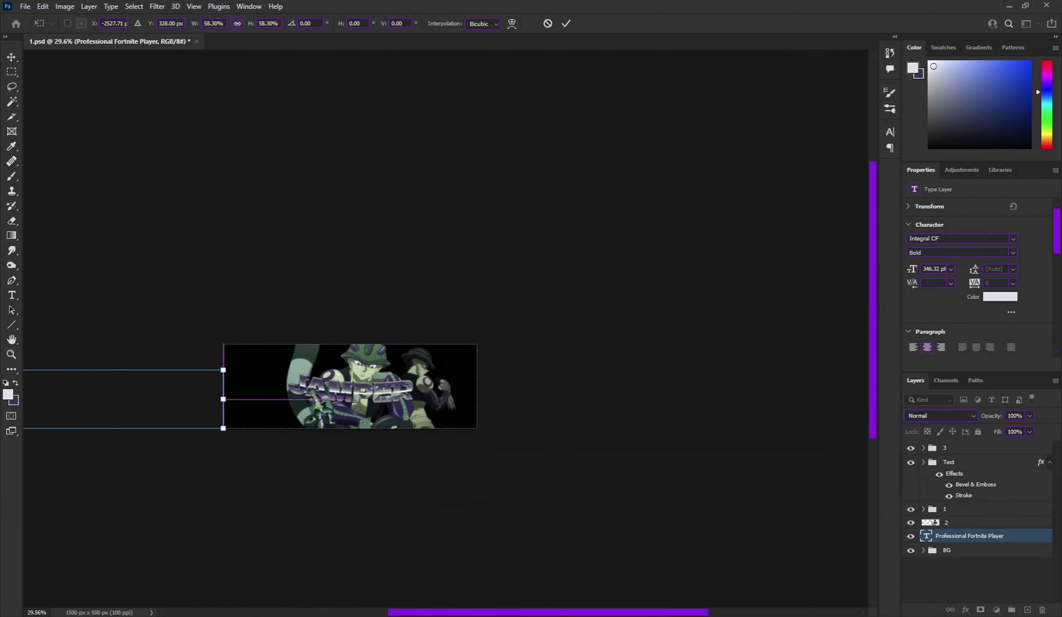
{"action": "mouse_move", "coordinate": [835, 396]}
{"action": "left_mouse_down"}
{"action": "mouse_move", "coordinate": [125, 381]}
{"action": "mouse_move", "coordinate": [439, 382]}
{"action": "left_mouse_up"}
{"action": "key", "text": "Return"}
{"action": "key", "text": "ctrl+t"}
{"action": "scroll", "coordinate": [446, 386], "scroll_direction": "up", "scroll_amount": 5}
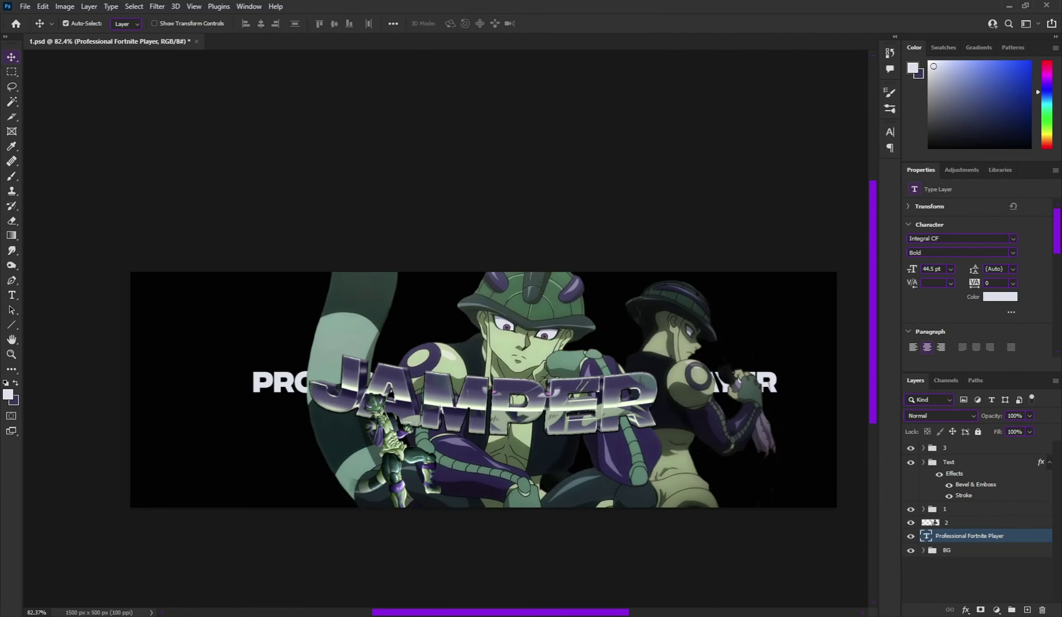
{"action": "key", "text": "ctrl+z"}
Break the subtitle before FORTNITE into two right-aligned lines and move it left
{"action": "key", "text": "t"}
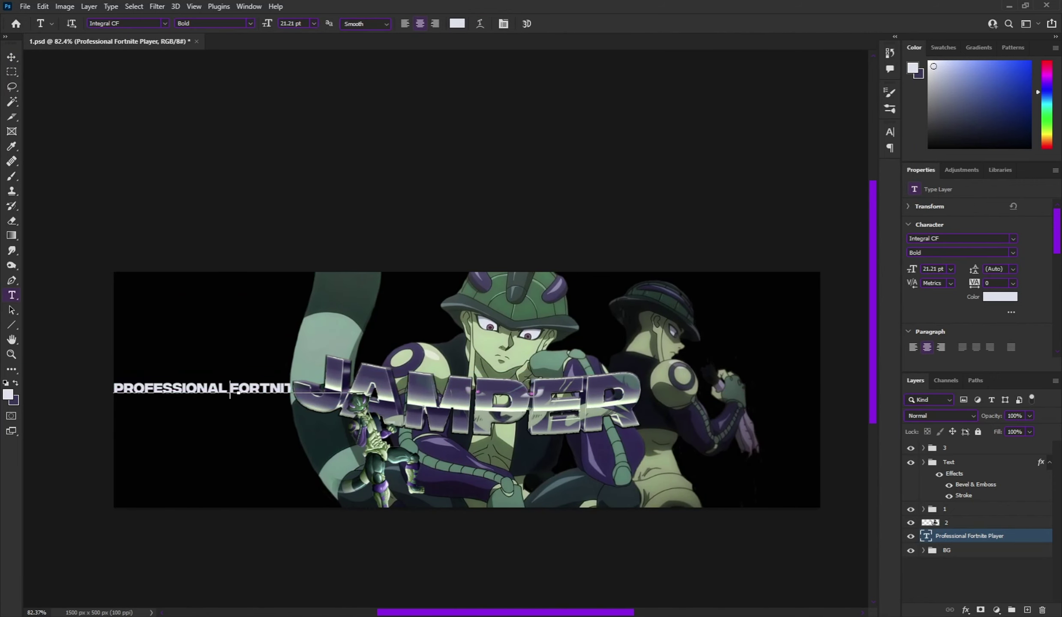
{"action": "left_click", "coordinate": [237, 391]}
{"action": "key", "text": "Return"}
{"action": "key", "text": "ctrl+Return"}
{"action": "key", "text": "v"}
{"action": "mouse_move", "coordinate": [238, 391]}
{"action": "left_mouse_down"}
{"action": "mouse_move", "coordinate": [161, 384]}
{"action": "mouse_move", "coordinate": [228, 391]}
{"action": "left_mouse_up"}
{"action": "scroll", "coordinate": [412, 428], "scroll_direction": "down", "scroll_amount": 2}
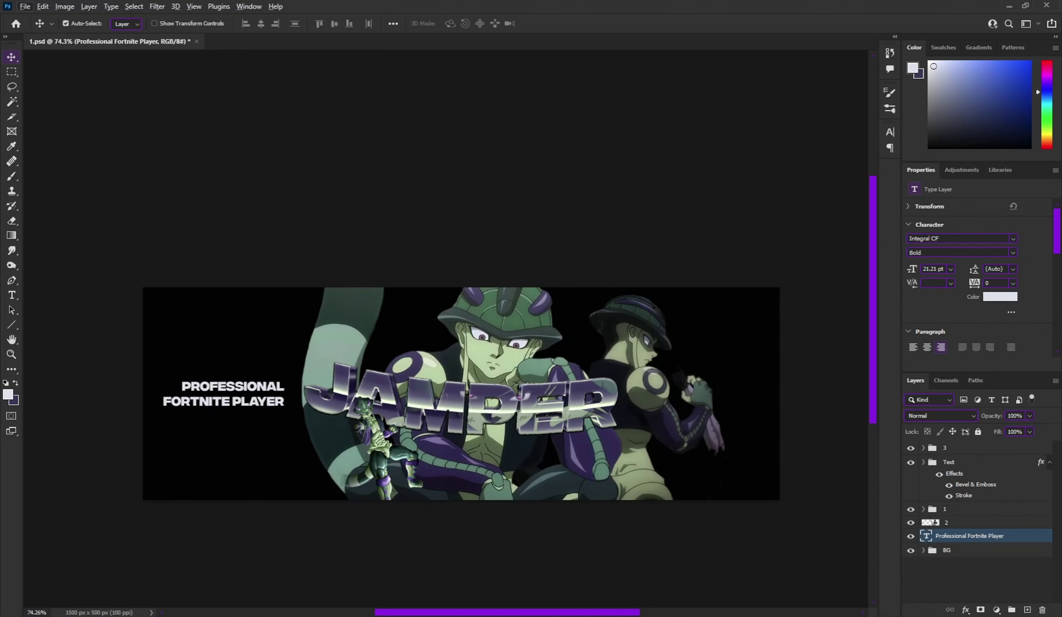
{"action": "scroll", "coordinate": [462, 393], "scroll_direction": "down", "scroll_amount": 1}
Centre the subtitle vertically on the canvas and set its font size to 17 pt
{"action": "key", "text": "ctrl+a"}
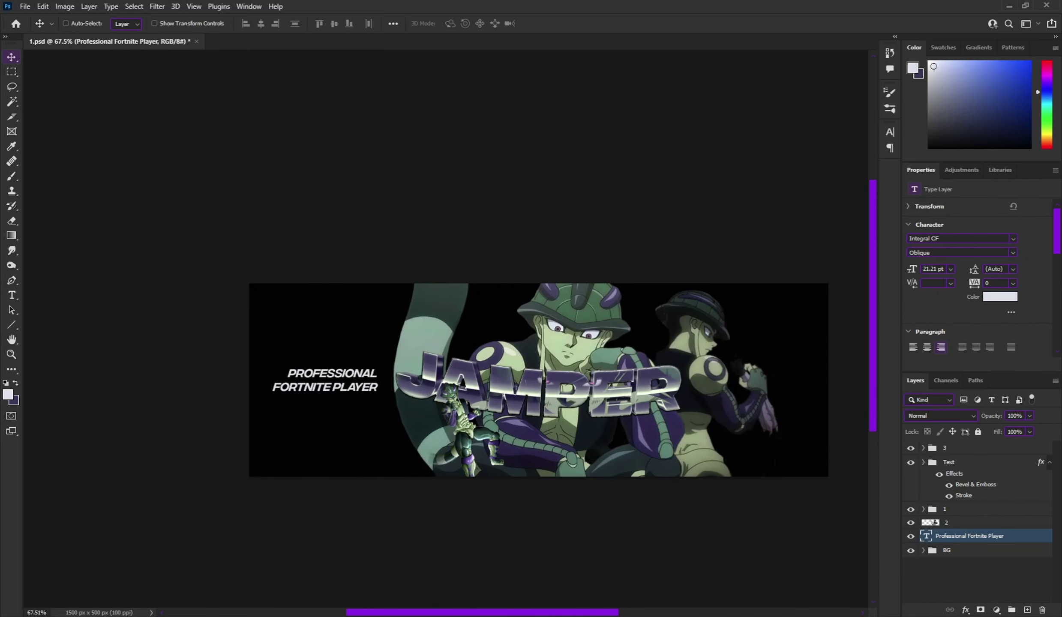
{"action": "left_click", "coordinate": [334, 23]}
{"action": "key", "text": "ctrl+d"}
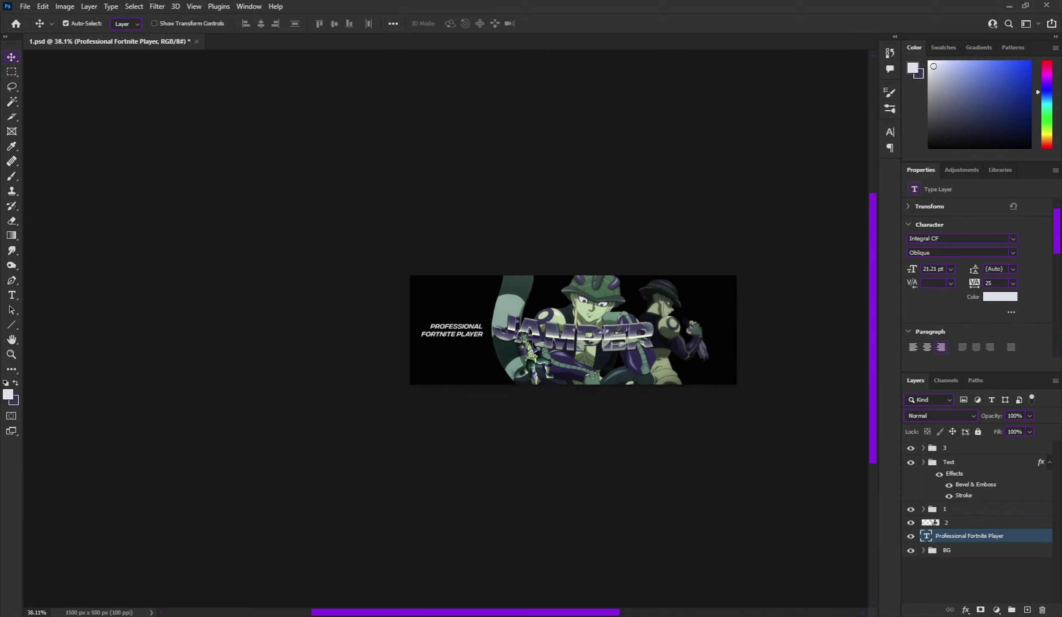
{"action": "scroll", "coordinate": [470, 350], "scroll_direction": "up", "scroll_amount": 2}
{"action": "type", "text": "17"}
{"action": "key", "text": "Return"}
{"action": "key", "text": "ctrl+a"}
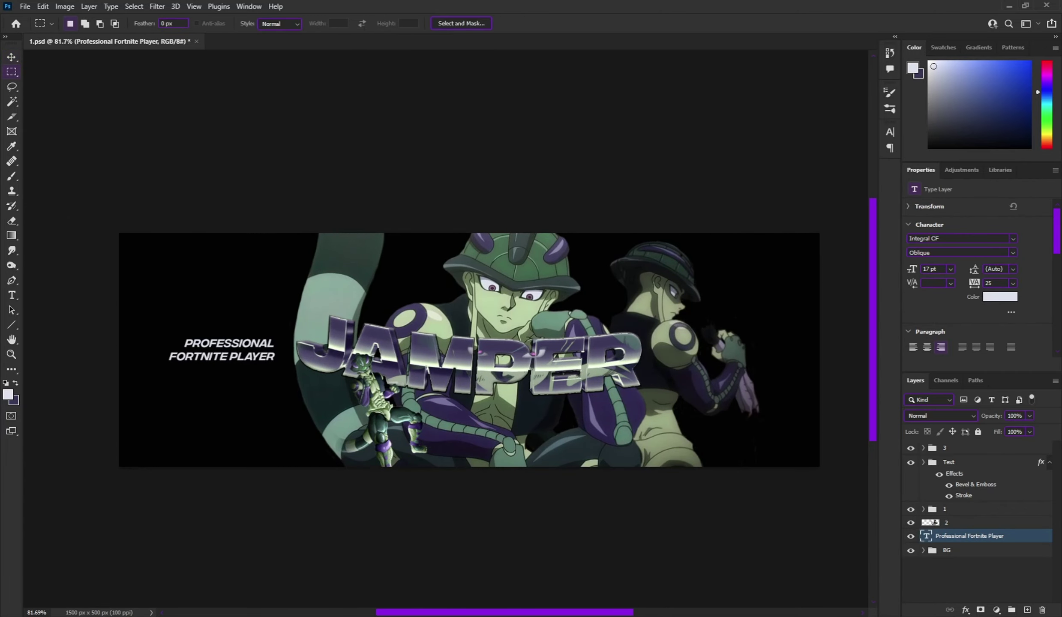
{"action": "key", "text": "ctrl+d"}
{"action": "scroll", "coordinate": [394, 298], "scroll_direction": "down", "scroll_amount": 6}
{"action": "scroll", "coordinate": [415, 300], "scroll_direction": "up", "scroll_amount": 5}
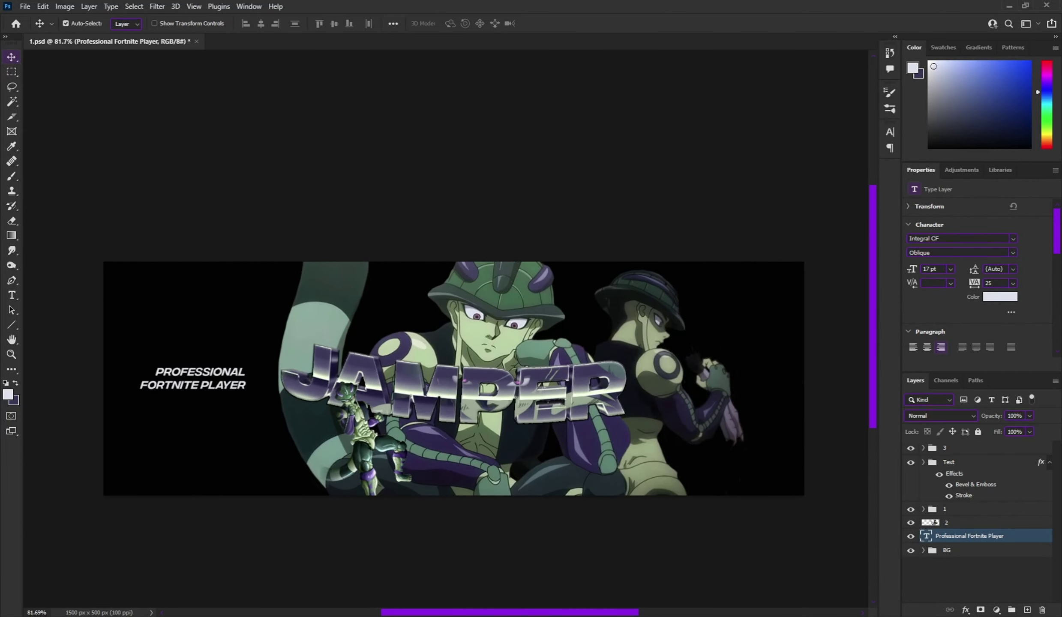
Duplicate the title's Gradient Map 1 and turn off Reverse on the copy
{"action": "left_click", "coordinate": [967, 521]}
{"action": "key", "text": "i"}
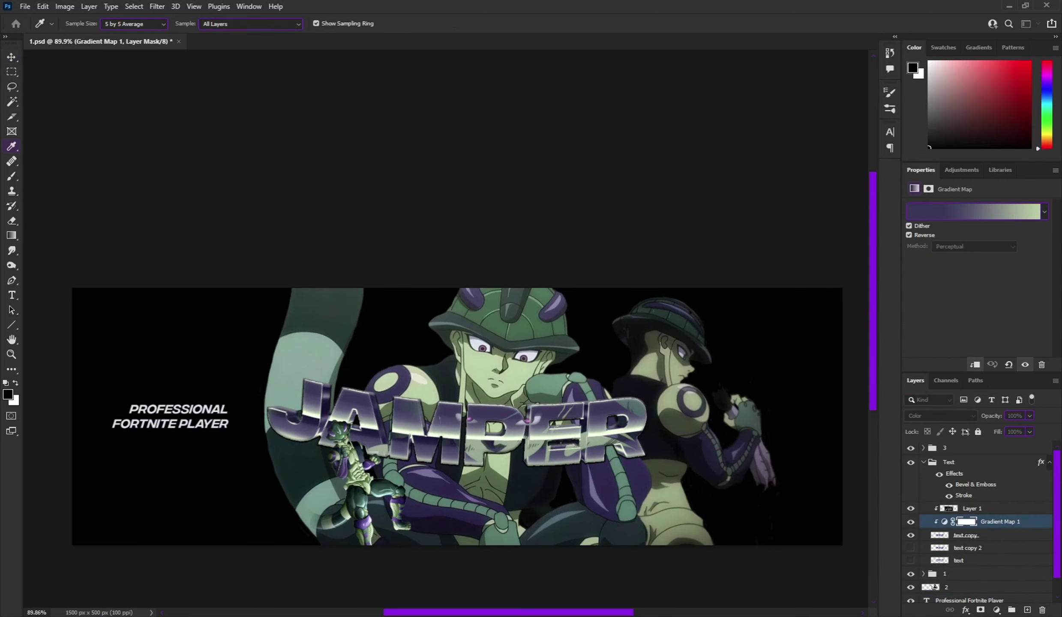
{"action": "key", "text": "ctrl+j"}
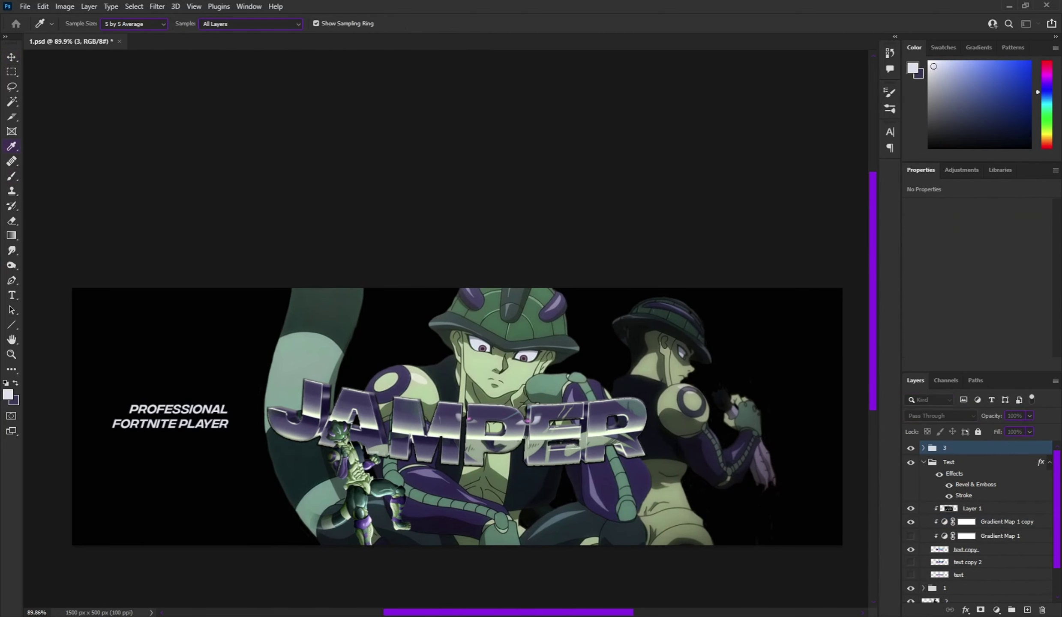
{"action": "key", "text": "b"}
{"action": "scroll", "coordinate": [650, 324], "scroll_direction": "down", "scroll_amount": 5}
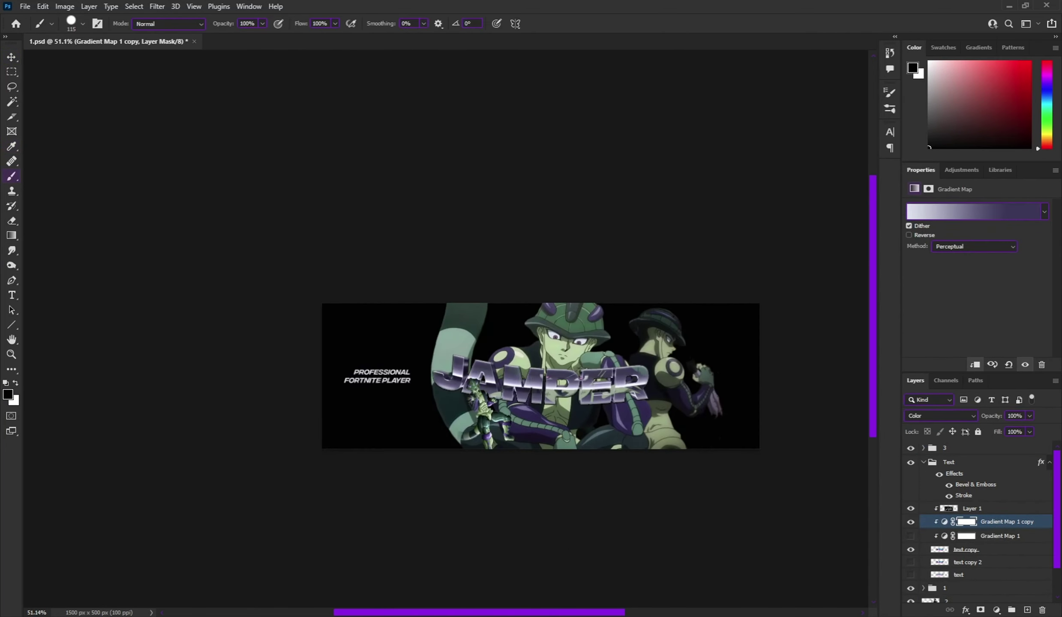
{"action": "key", "text": "v"}
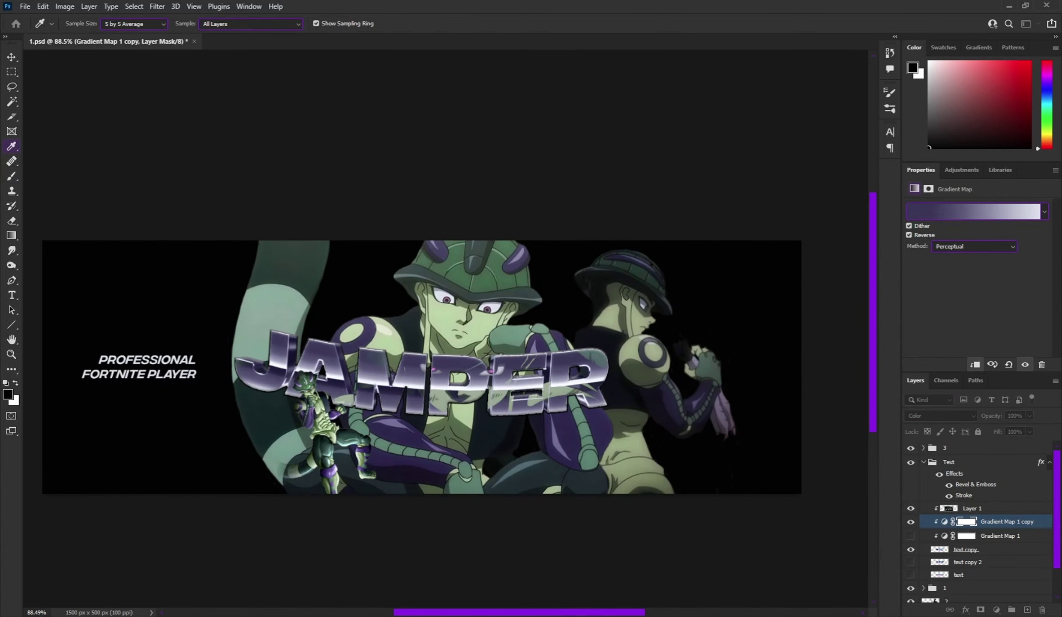
{"action": "left_click", "coordinate": [909, 235]}
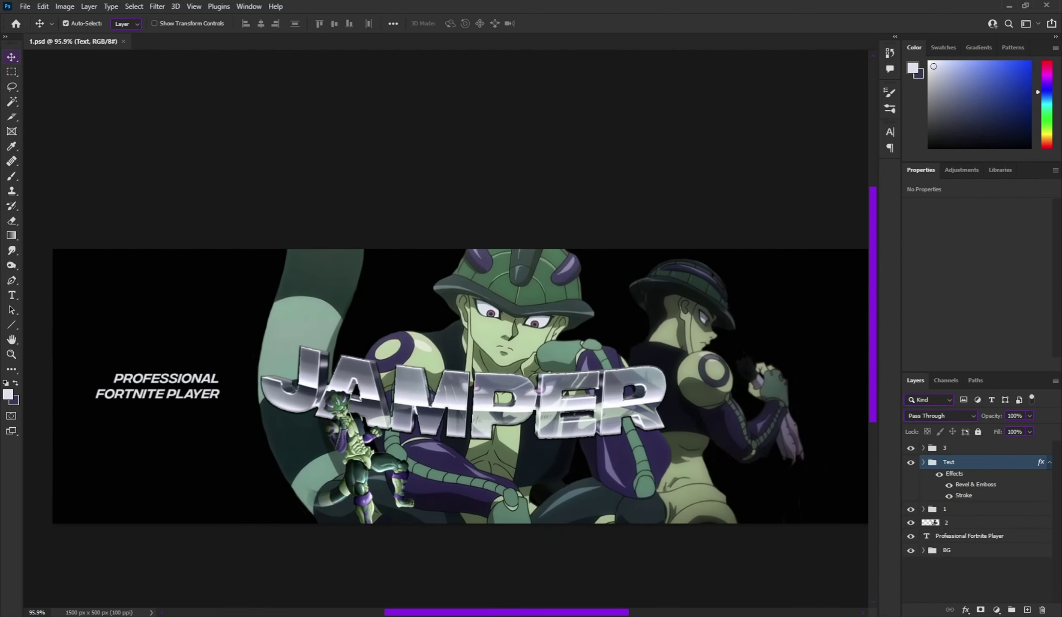
Switch to the Eyedropper to sample a colour
{"action": "key", "text": "i"}
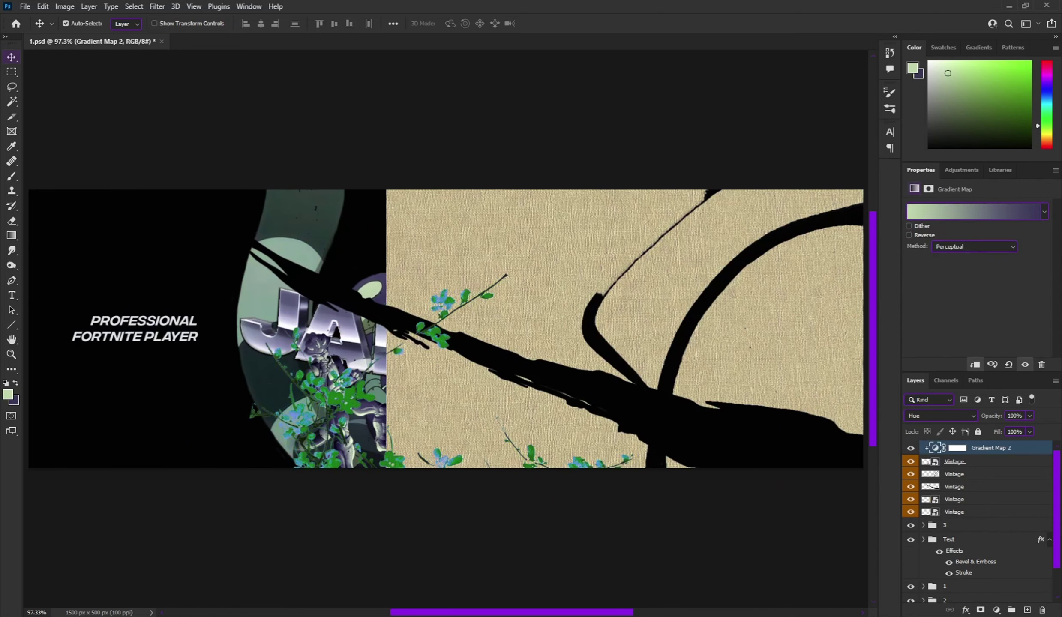
Blend Gradient Map 2 in Color mode and group it with the Vintage layer into a folder
{"action": "key", "text": "shift+alt+c"}
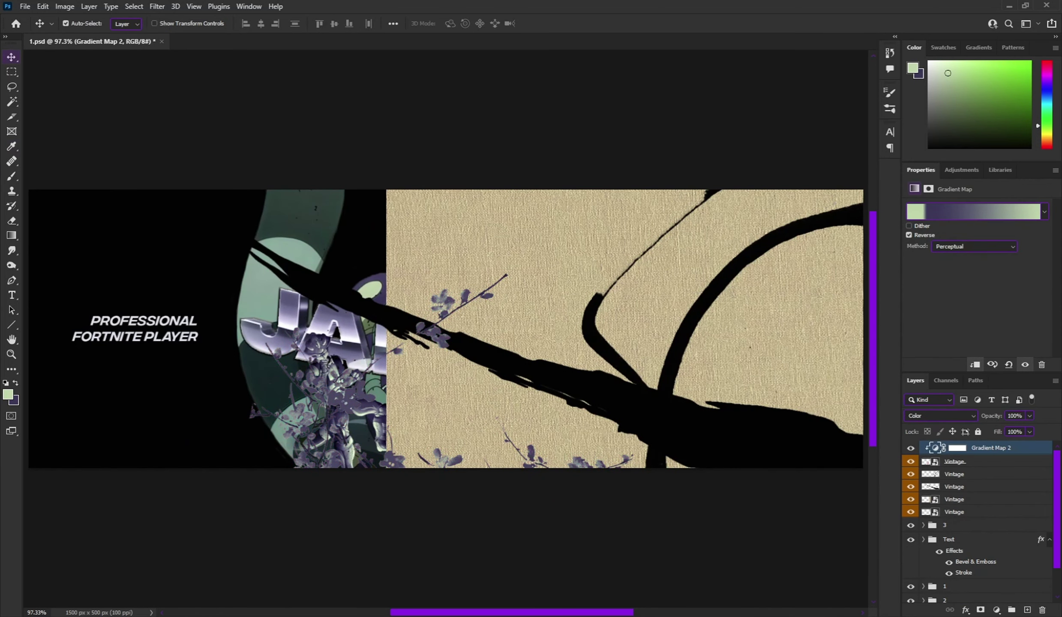
{"action": "key", "text": "ctrl+g"}
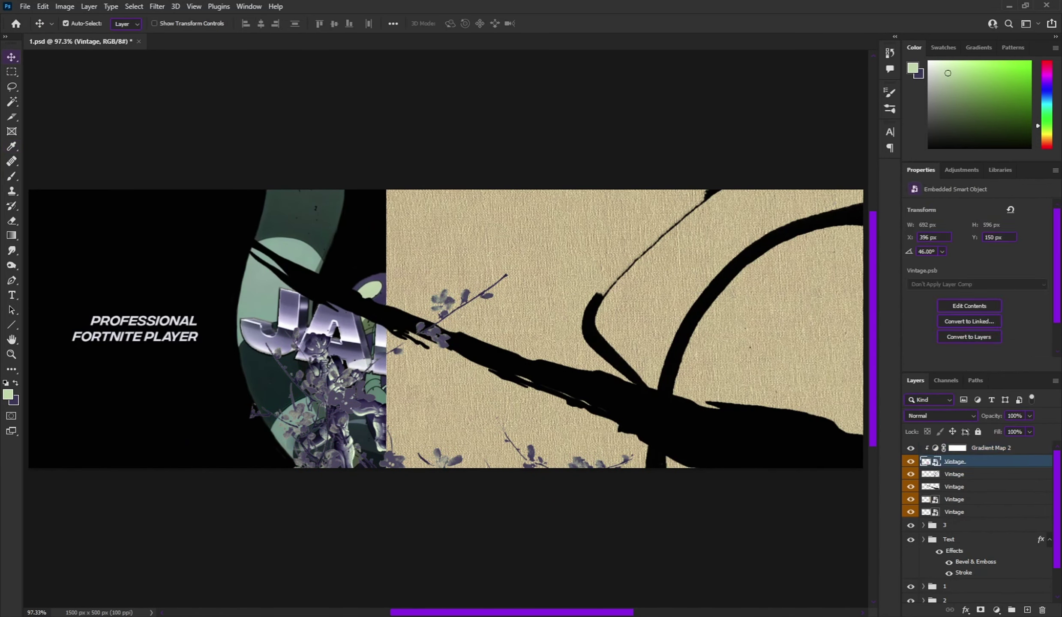
{"action": "type", "text": "Fiko"}
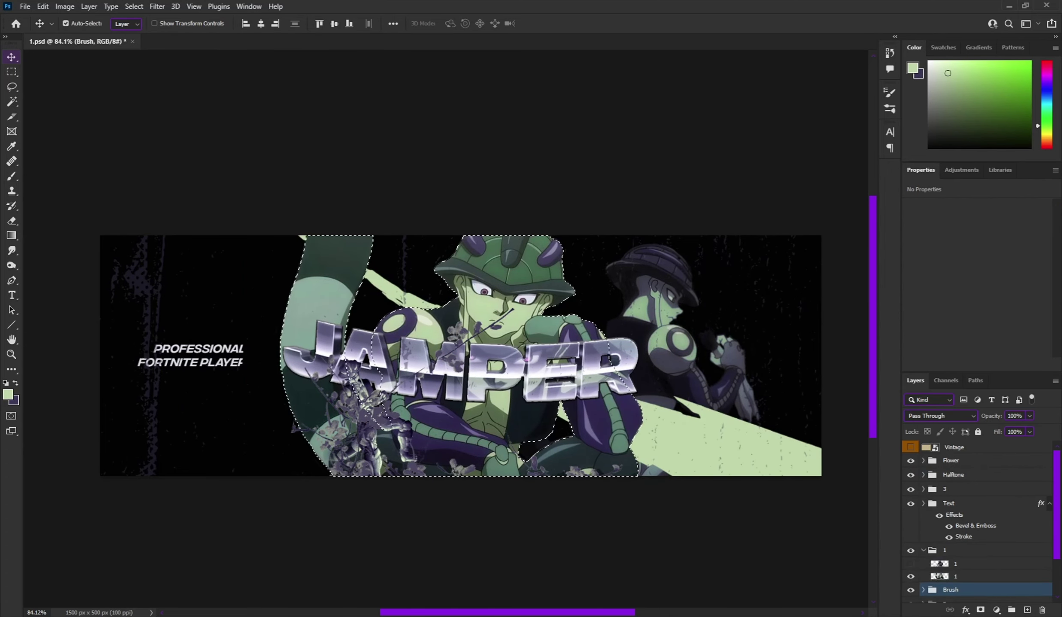
Lasso-select the area around the main figure
{"action": "key", "text": "l"}
{"action": "left_click_drag", "start_coordinate": [372, 236], "coordinate": [303, 237]}
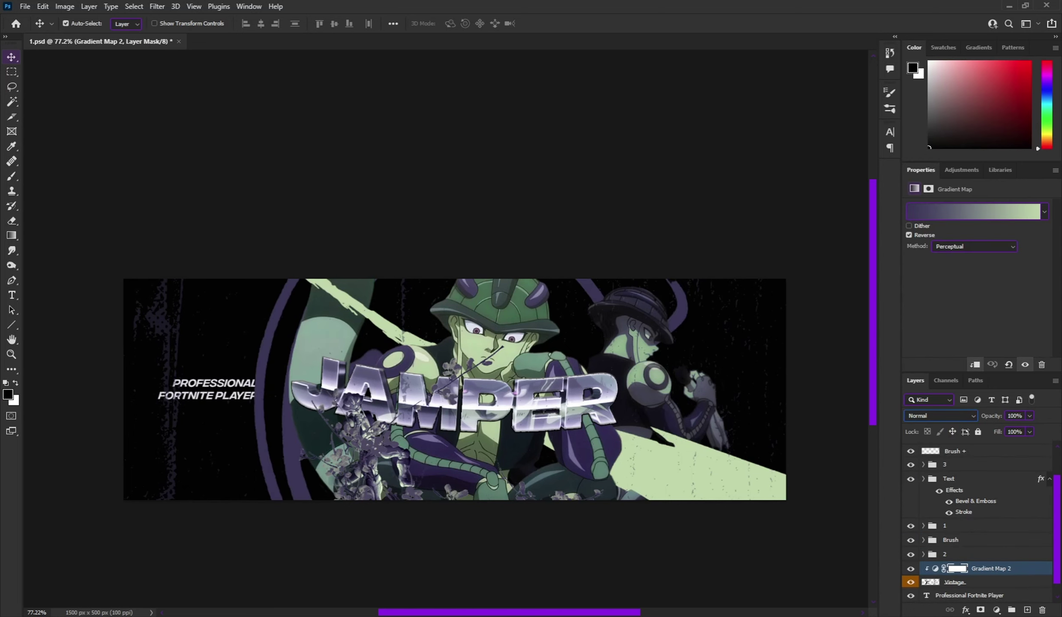
Rotate the Vintage layer about 13 degrees and duplicate it
{"action": "left_click", "coordinate": [956, 582]}
{"action": "key", "text": "ctrl+t"}
{"action": "mouse_move", "coordinate": [806, 77]}
{"action": "left_mouse_down"}
{"action": "mouse_move", "coordinate": [729, 47]}
{"action": "mouse_move", "coordinate": [772, 154]}
{"action": "left_mouse_up"}
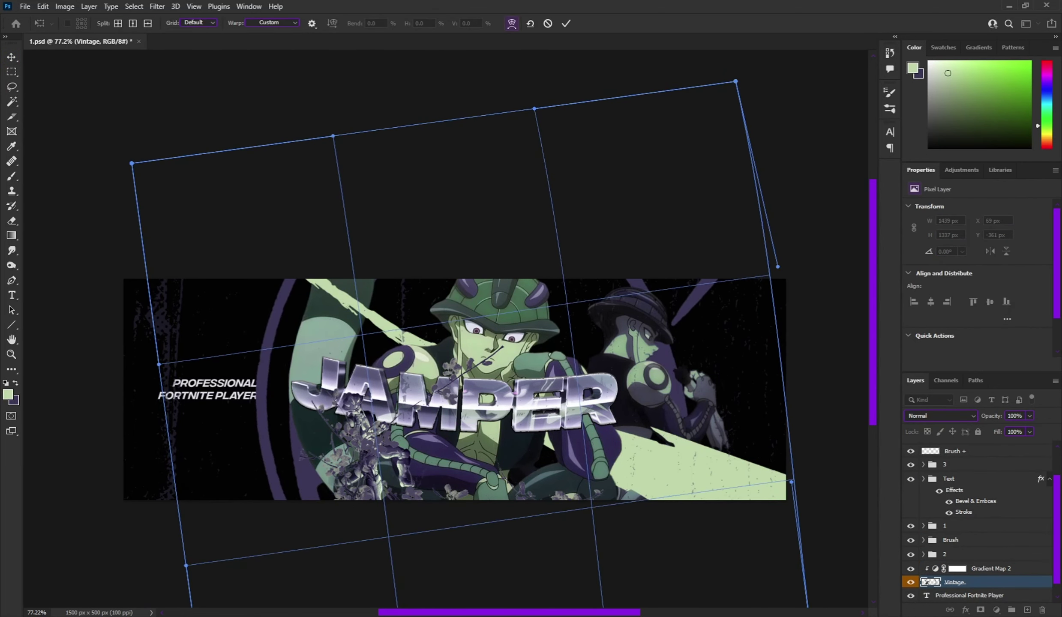
{"action": "key", "text": "Return"}
{"action": "scroll", "coordinate": [684, 287], "scroll_direction": "up", "scroll_amount": 5}
{"action": "key", "text": "b"}
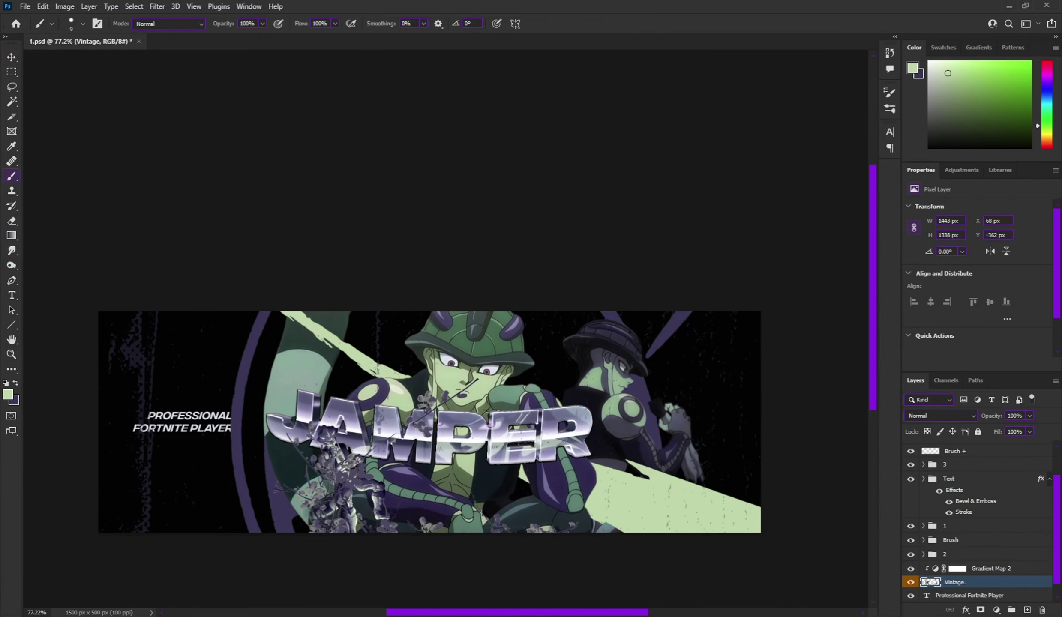
{"action": "key", "text": "ctrl+j"}
{"action": "key", "text": "h"}
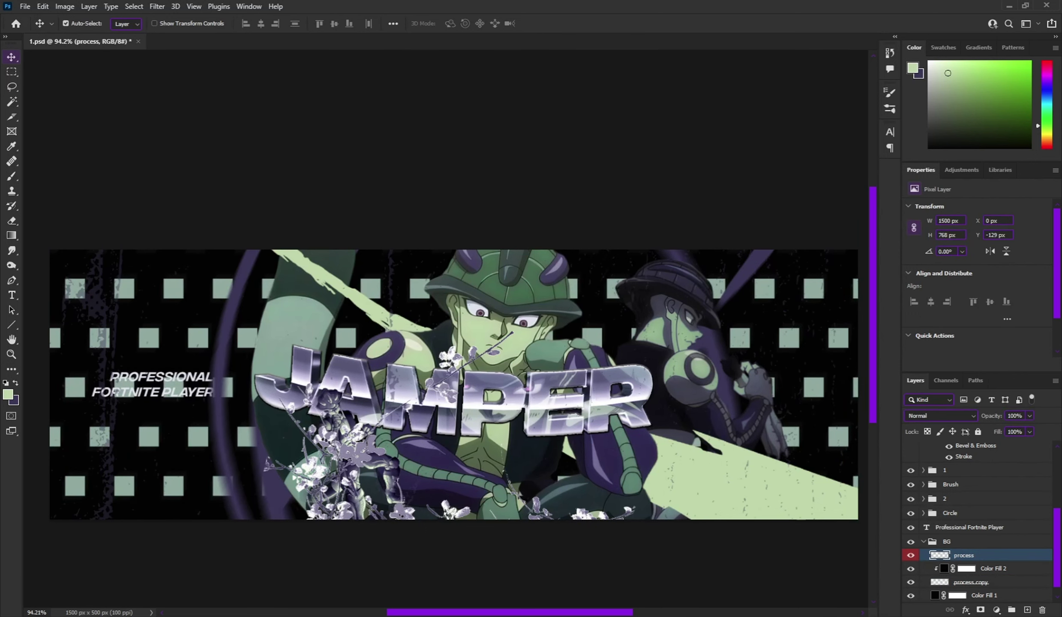
Erase part of the square pattern with the Eraser tool
{"action": "key", "text": "e"}
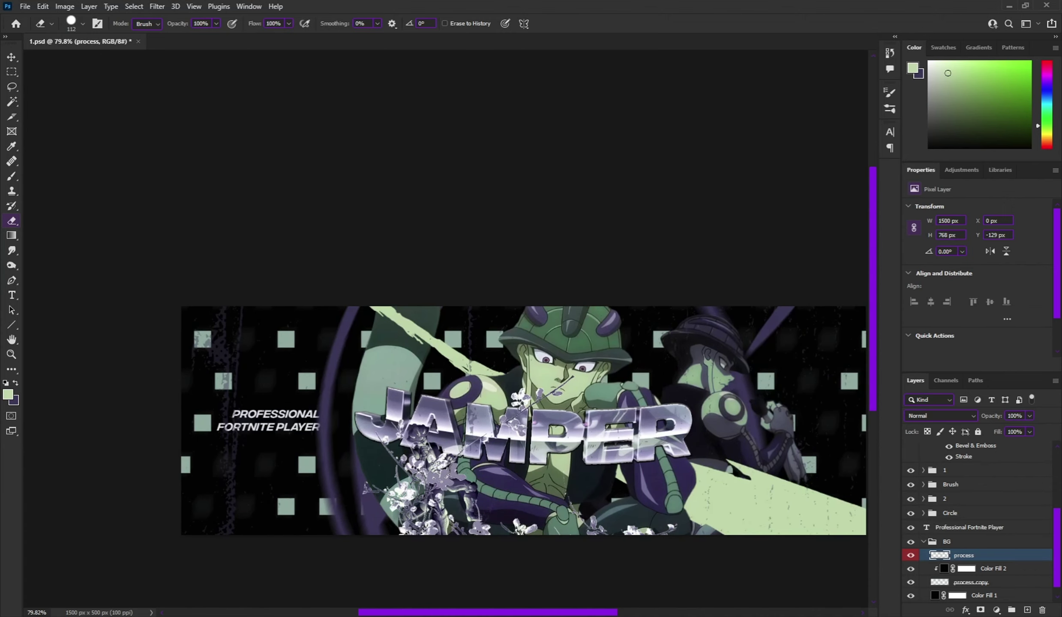
{"action": "scroll", "coordinate": [523, 420], "scroll_direction": "down", "scroll_amount": 5}
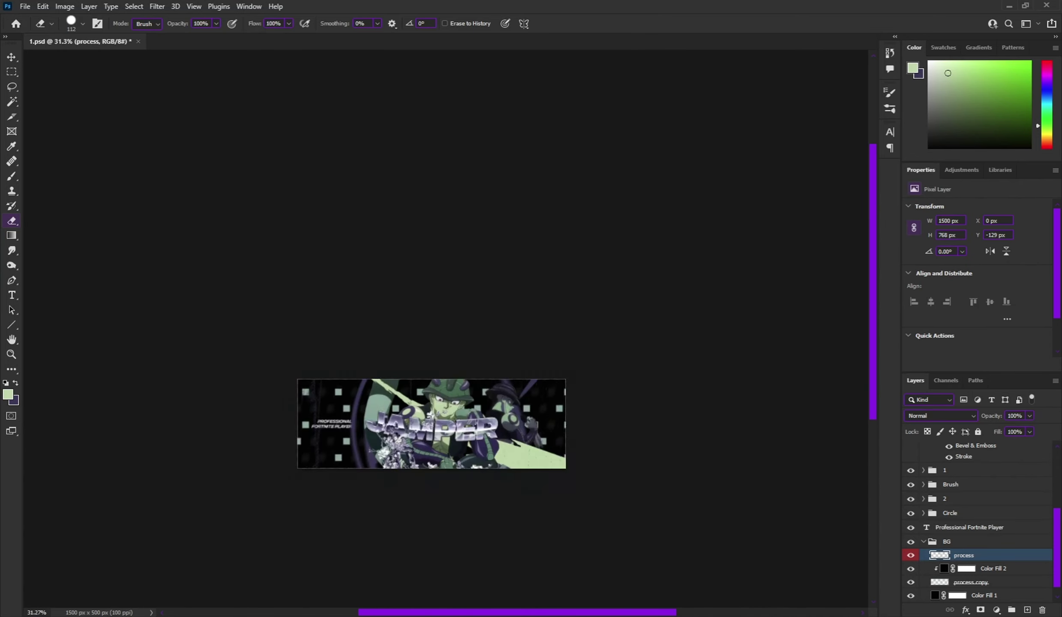
{"action": "scroll", "coordinate": [478, 495], "scroll_direction": "up", "scroll_amount": 2}
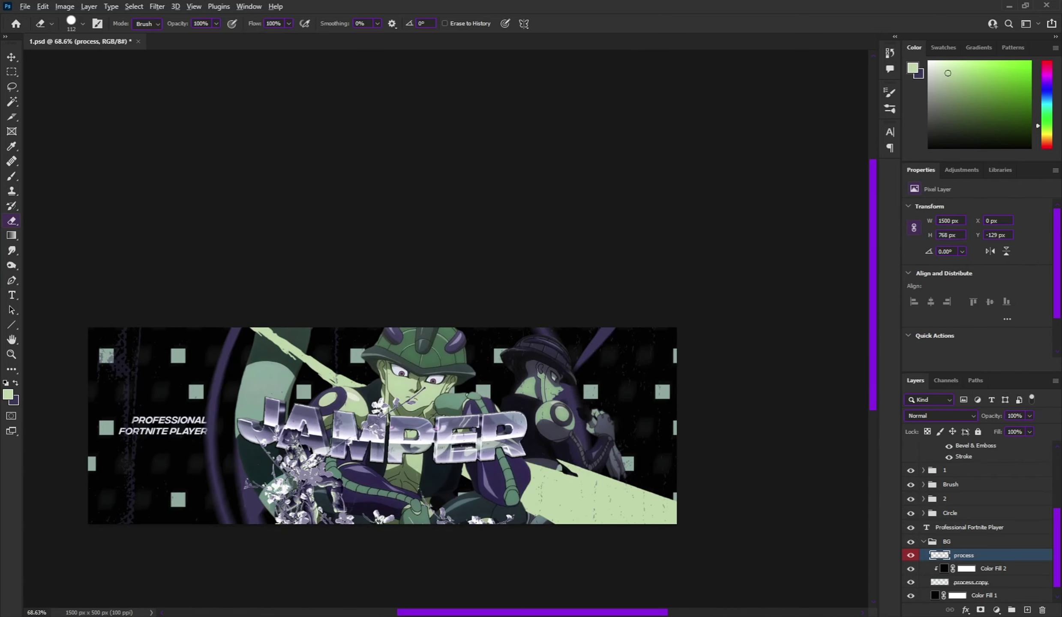
{"action": "left_click_drag", "start_coordinate": [386, 429], "coordinate": [397, 392]}
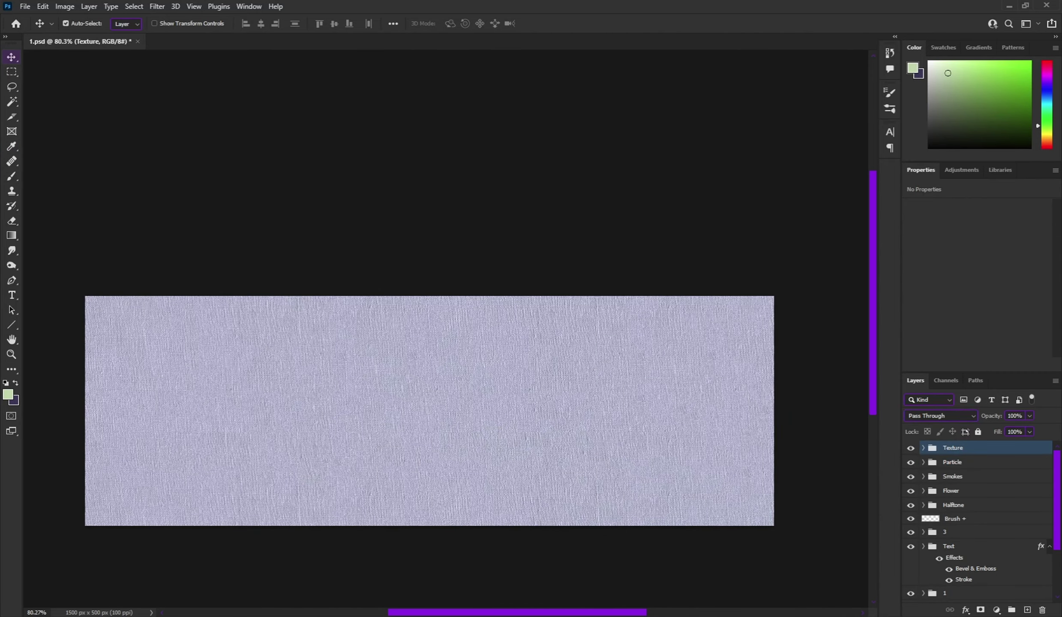
Cycle the Texture folder through blend modes such as Soft Light
{"action": "key", "text": "Down"}
{"action": "key", "text": "Down"}
{"action": "key", "text": "Down"}
{"action": "key", "text": "Down"}
{"action": "key", "text": "Down"}
{"action": "key", "text": "Down"}
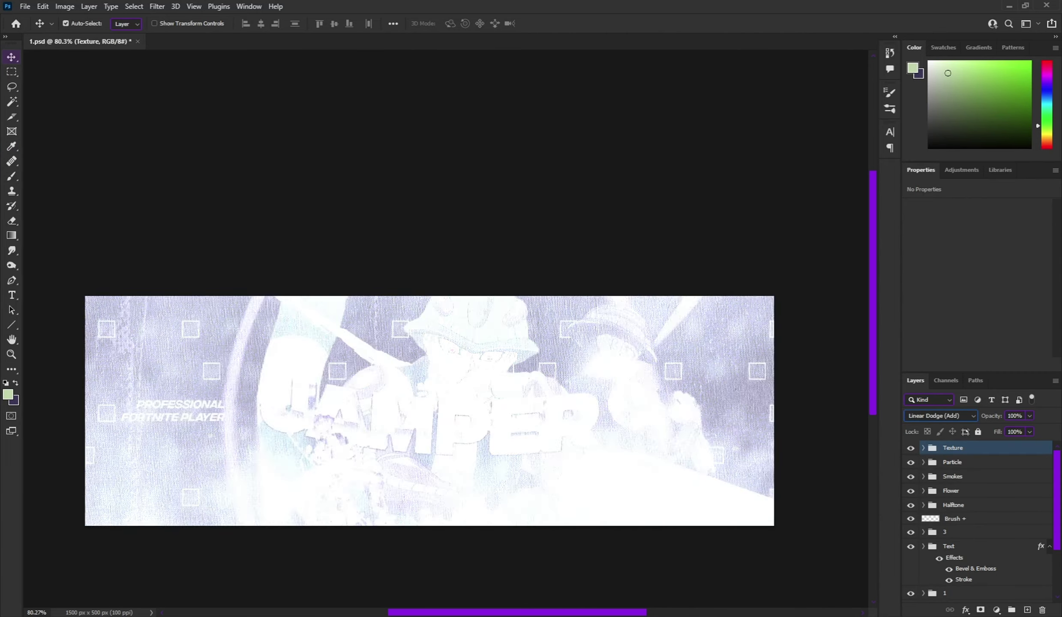
{"action": "key", "text": "Down"}
{"action": "key", "text": "Down"}
{"action": "key", "text": "Down"}
{"action": "key", "text": "Down"}
{"action": "key", "text": "Down"}
{"action": "key", "text": "Down"}
{"action": "key", "text": "Up"}
{"action": "key", "text": "Up"}
{"action": "key", "text": "Up"}
{"action": "key", "text": "Up"}
{"action": "key", "text": "Up"}
{"action": "key", "text": "Up"}
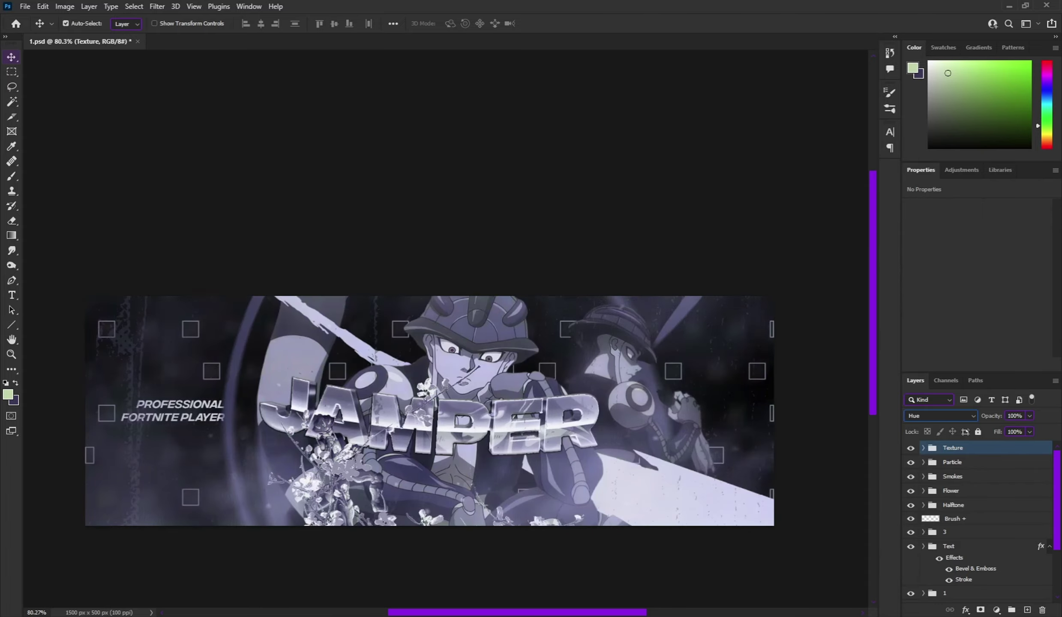
{"action": "key", "text": "Up"}
{"action": "key", "text": "Up"}
{"action": "key", "text": "Up"}
{"action": "key", "text": "Up"}
{"action": "key", "text": "Up"}
{"action": "key", "text": "Up"}
{"action": "key", "text": "Down"}
{"action": "key", "text": "Down"}
{"action": "key", "text": "Down"}
{"action": "key", "text": "Down"}
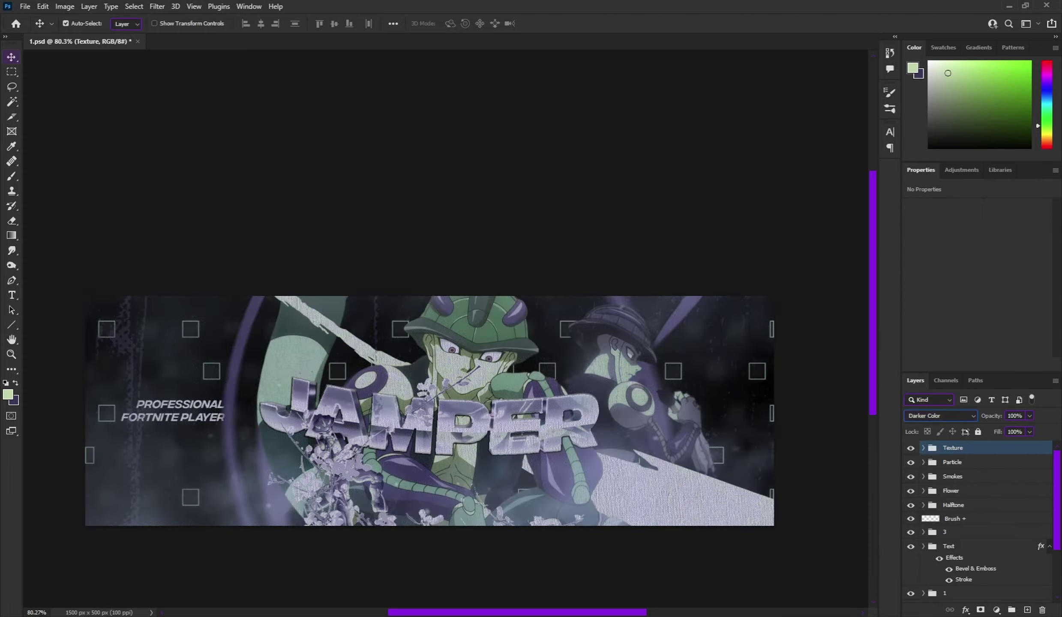
{"action": "key", "text": "Down"}
{"action": "key", "text": "Down"}
{"action": "scroll", "coordinate": [484, 231], "scroll_direction": "down", "scroll_amount": 3}
{"action": "scroll", "coordinate": [484, 232], "scroll_direction": "up", "scroll_amount": 5}
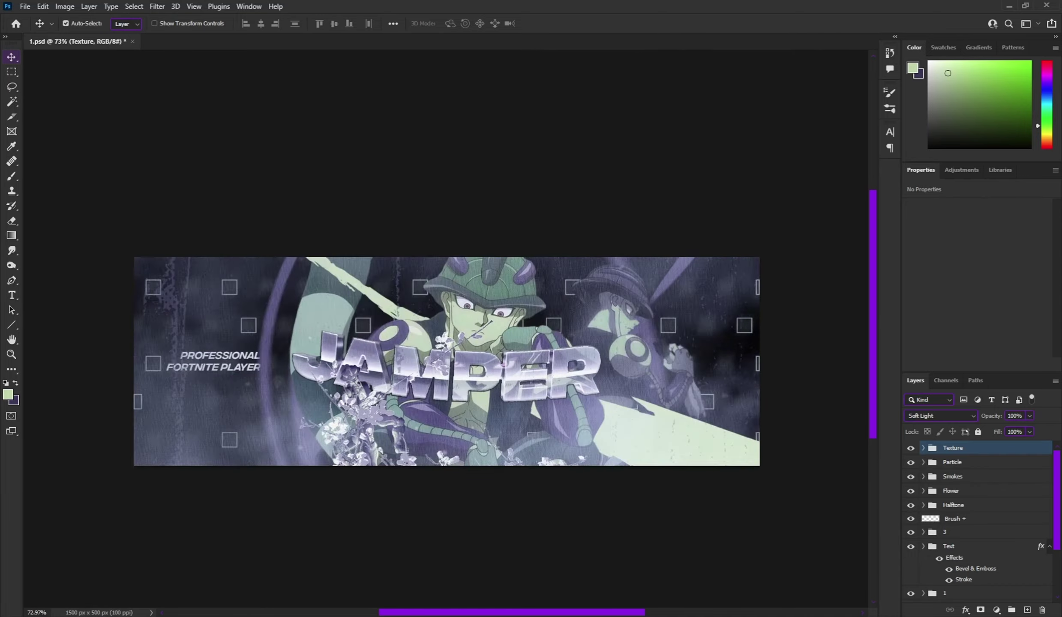
{"action": "scroll", "coordinate": [484, 232], "scroll_direction": "down", "scroll_amount": 3}
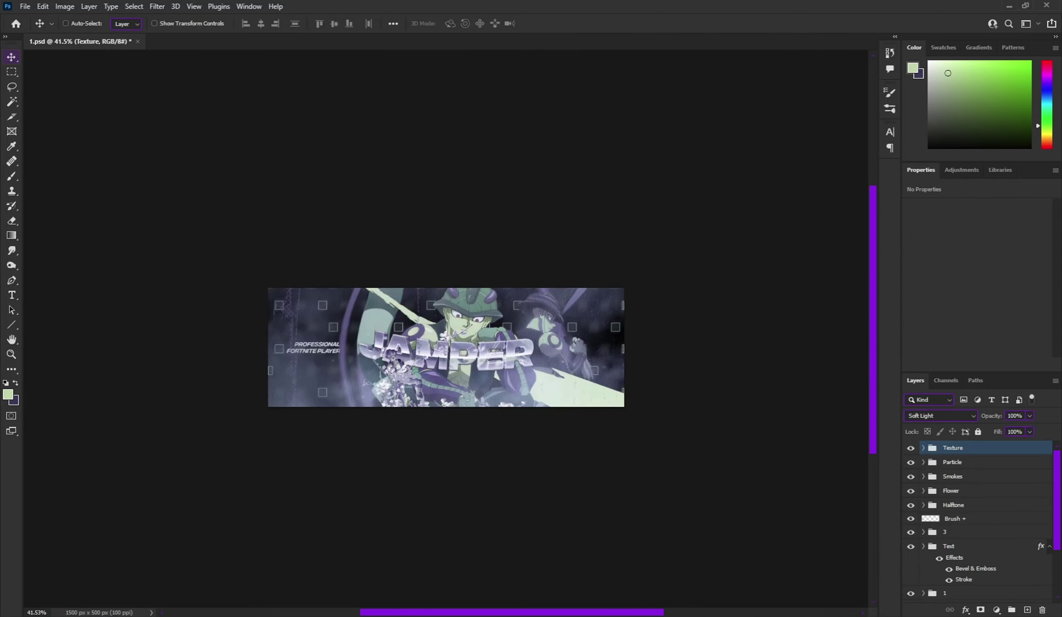
{"action": "scroll", "coordinate": [446, 347], "scroll_direction": "down", "scroll_amount": 3}
{"action": "scroll", "coordinate": [446, 347], "scroll_direction": "up", "scroll_amount": 3}
{"action": "scroll", "coordinate": [416, 452], "scroll_direction": "up", "scroll_amount": 4}
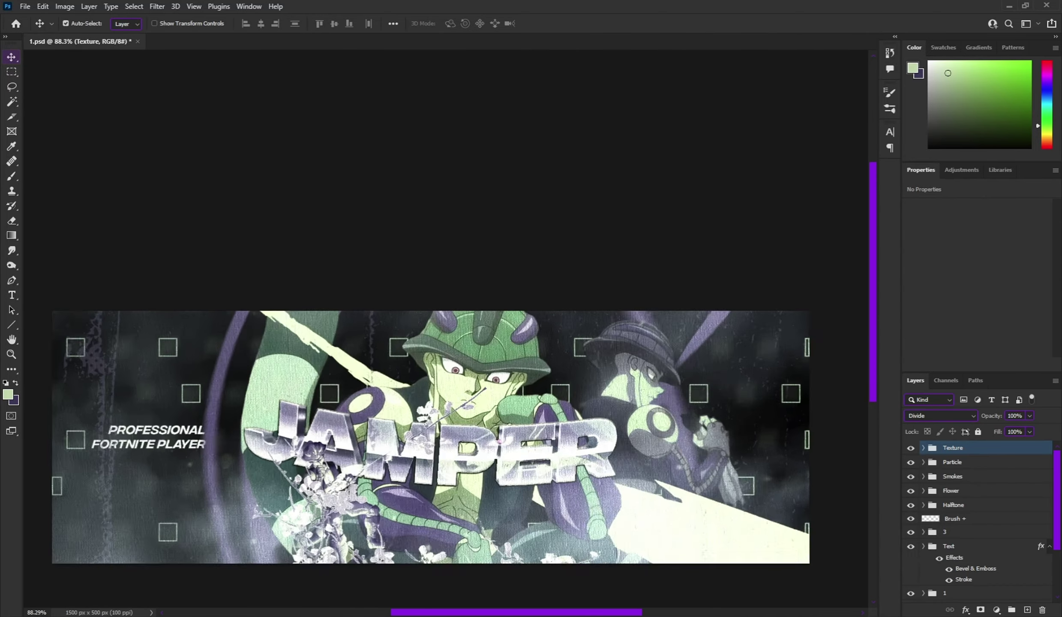
{"action": "scroll", "coordinate": [416, 451], "scroll_direction": "down", "scroll_amount": 1}
Set the Texture folder to 40% opacity and Divide blend mode
{"action": "key", "text": "Down"}
{"action": "key", "text": "Down"}
{"action": "key", "text": "Down"}
{"action": "key", "text": "Down"}
{"action": "key", "text": "Down"}
{"action": "key", "text": "Down"}
{"action": "key", "text": "Up"}
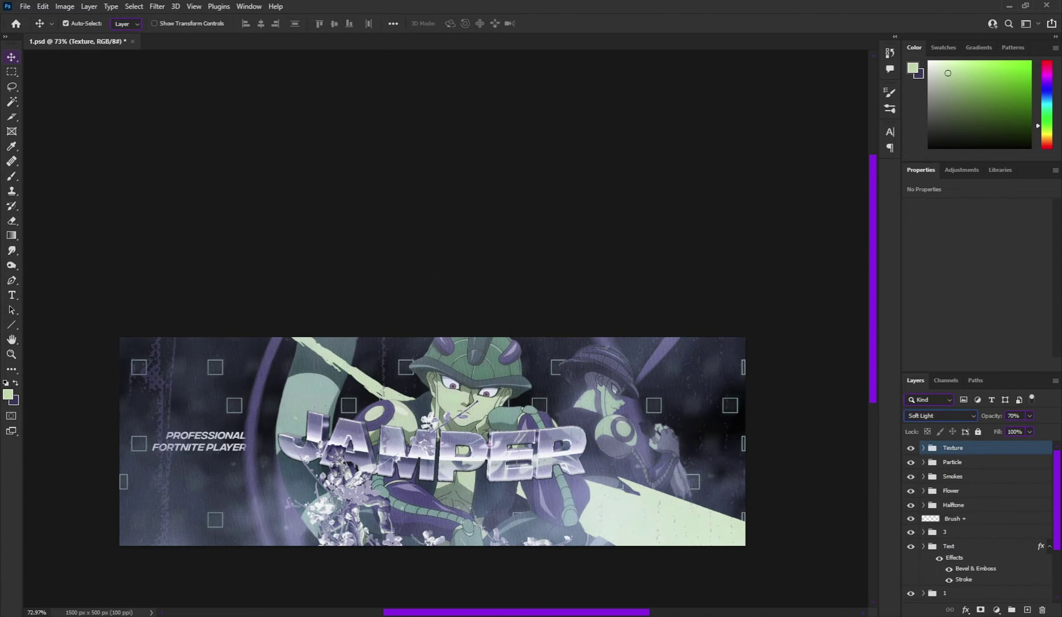
{"action": "scroll", "coordinate": [410, 387], "scroll_direction": "up", "scroll_amount": 3}
{"action": "key", "text": "Up"}
{"action": "key", "text": "Down"}
{"action": "key", "text": "Down"}
{"action": "key", "text": "Down"}
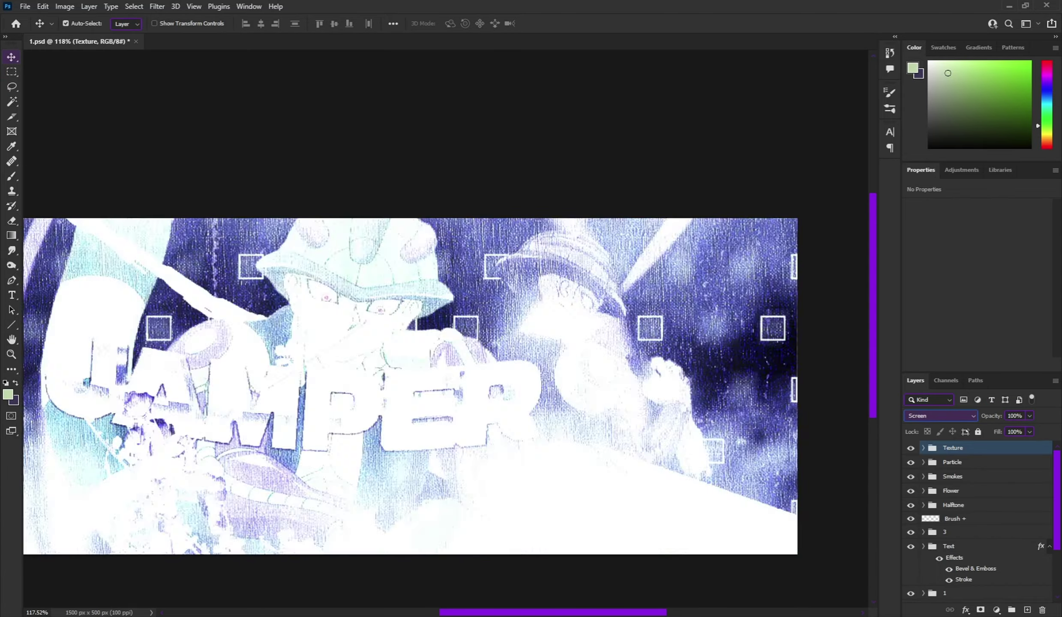
{"action": "key", "text": "Down"}
{"action": "key", "text": "Down"}
{"action": "key", "text": "Down"}
{"action": "key", "text": "Down"}
{"action": "key", "text": "Down"}
{"action": "key", "text": "Down"}
{"action": "key", "text": "Down"}
{"action": "scroll", "coordinate": [428, 386], "scroll_direction": "down", "scroll_amount": 3}
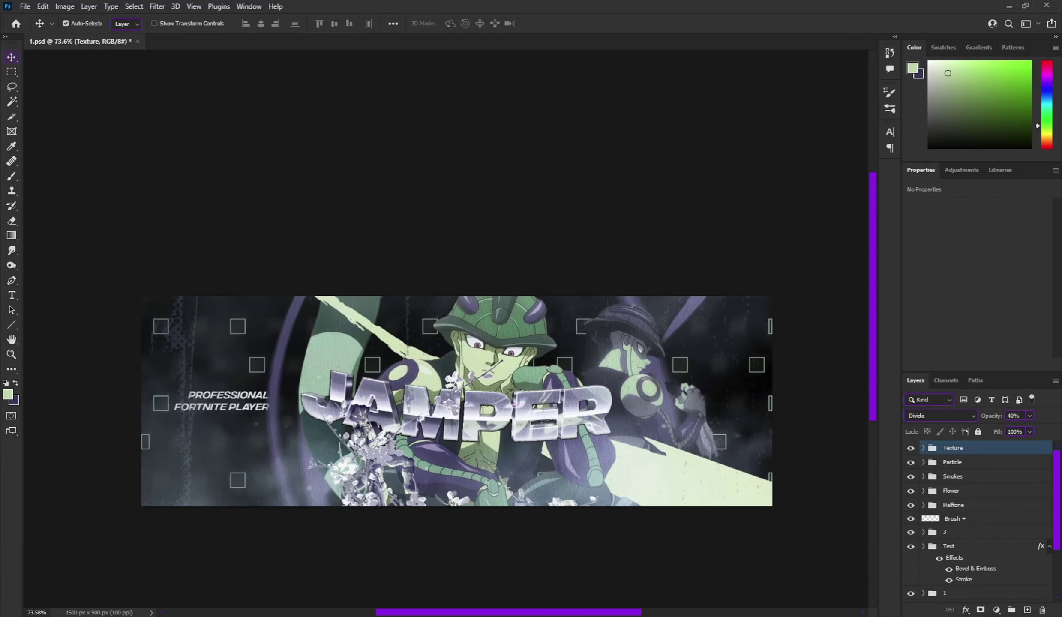
{"action": "scroll", "coordinate": [429, 385], "scroll_direction": "up", "scroll_amount": 1}
{"action": "scroll", "coordinate": [428, 386], "scroll_direction": "up", "scroll_amount": 1}
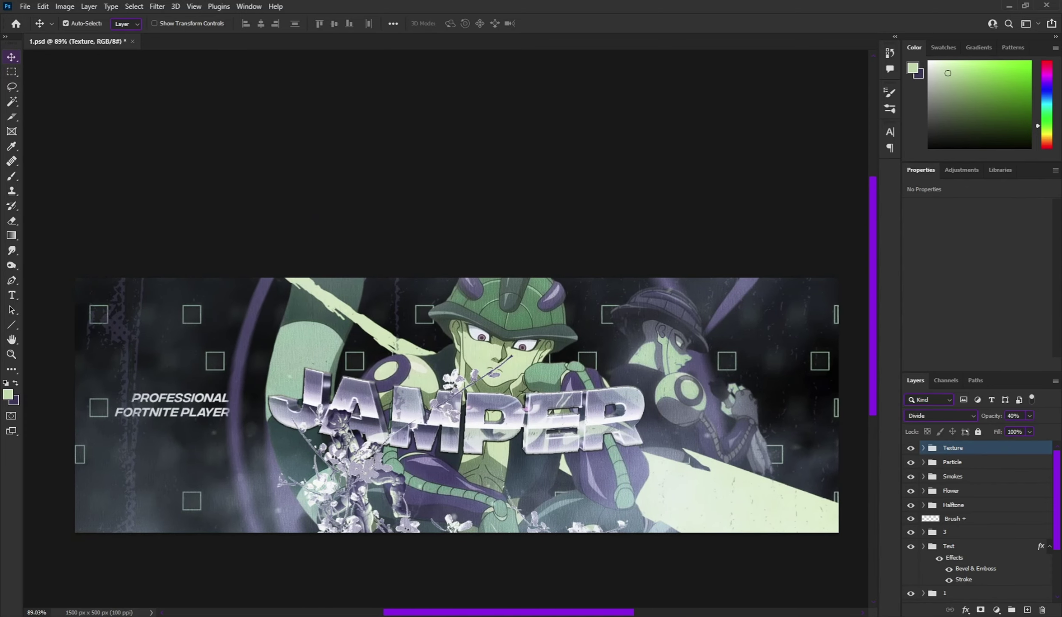
{"action": "scroll", "coordinate": [471, 386], "scroll_direction": "down", "scroll_amount": 1}
Group all banner layers, duplicate the group and merge the copy into one layer
{"action": "key", "text": "ctrl+alt+a"}
{"action": "key", "text": "ctrl+g"}
{"action": "key", "text": "ctrl+j"}
{"action": "key", "text": "ctrl+e"}
Name the merged layer 1 and its source group 0
{"action": "key", "text": "ctrl+a"}
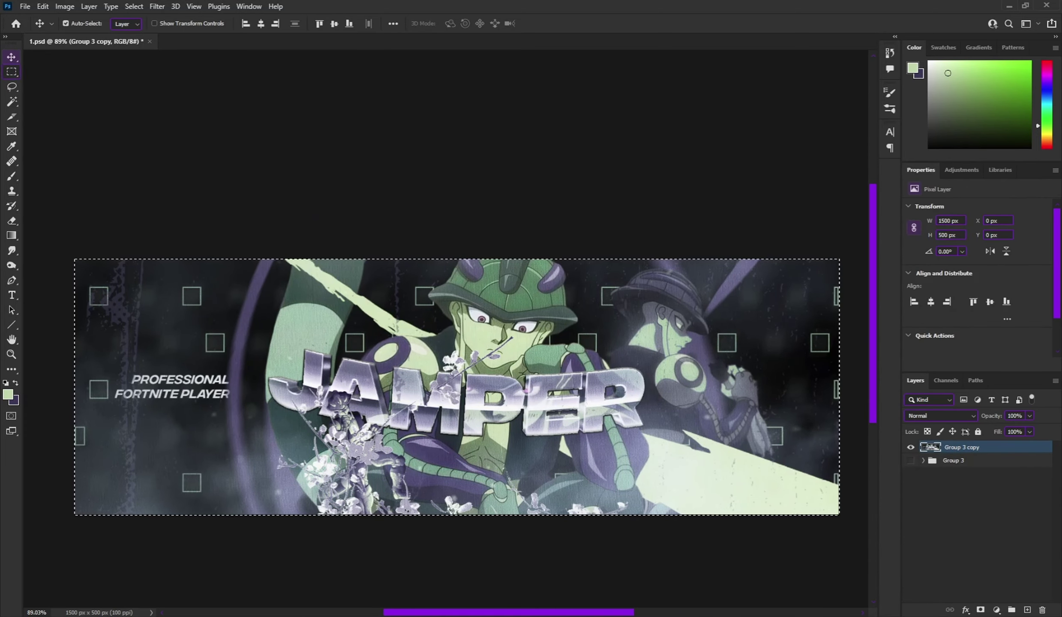
{"action": "type", "text": "1"}
{"action": "type", "text": "0"}
{"action": "key", "text": "ctrl+d"}
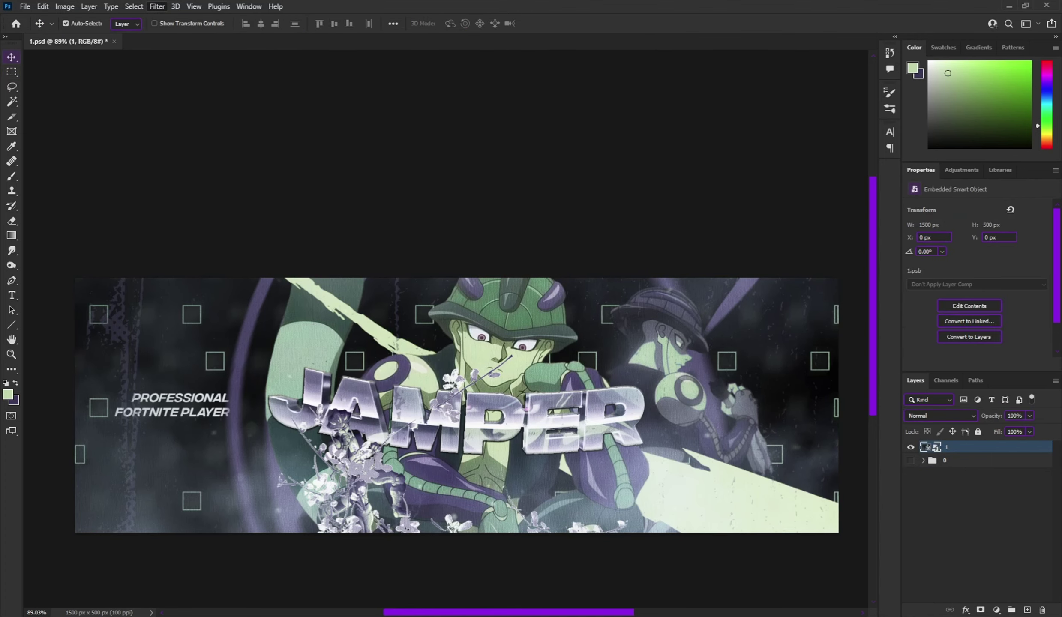
In group 0, hide G-map 11 and move G-map 7 lower in the stack
{"action": "left_click", "coordinate": [944, 460]}
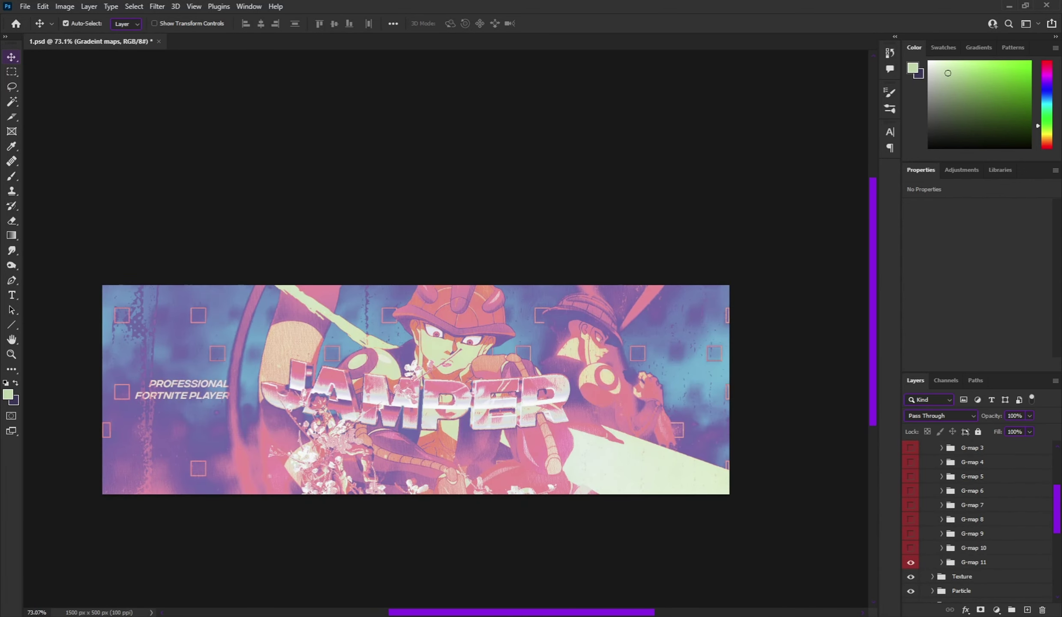
{"action": "left_click", "coordinate": [911, 562]}
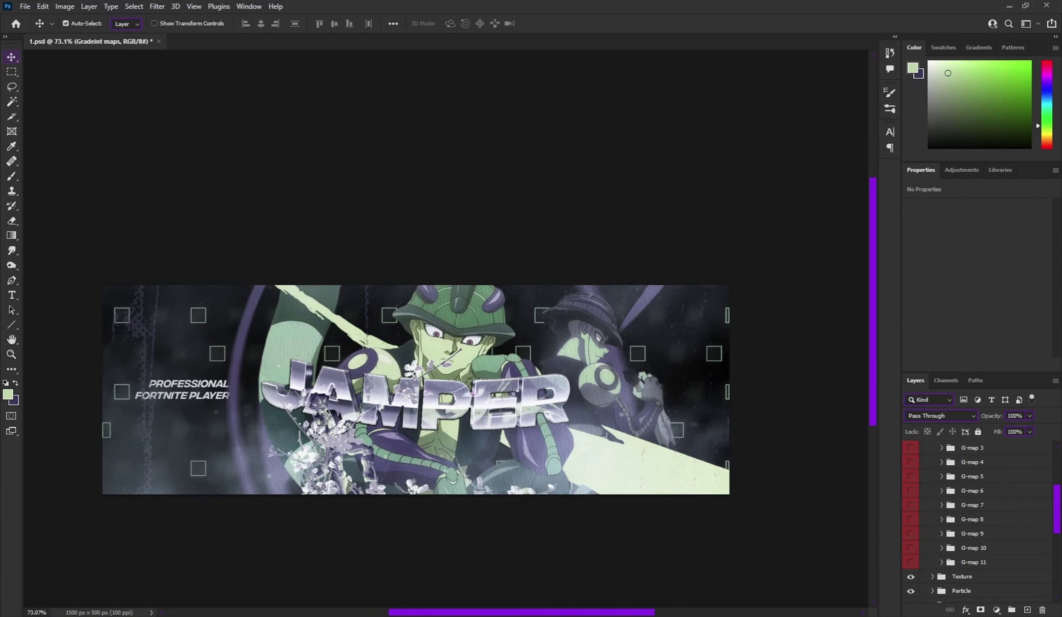
{"action": "left_click_drag", "start_coordinate": [972, 505], "coordinate": [963, 585]}
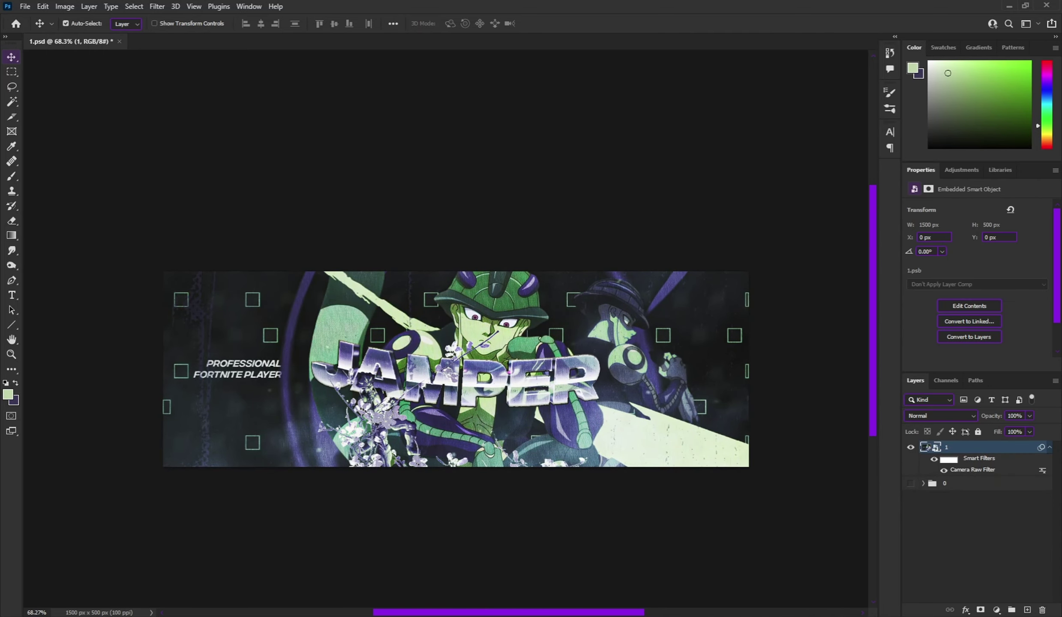
Duplicate layer 1, group the copies and apply a 15 px Iris Blur
{"action": "key", "text": "ctrl+j"}
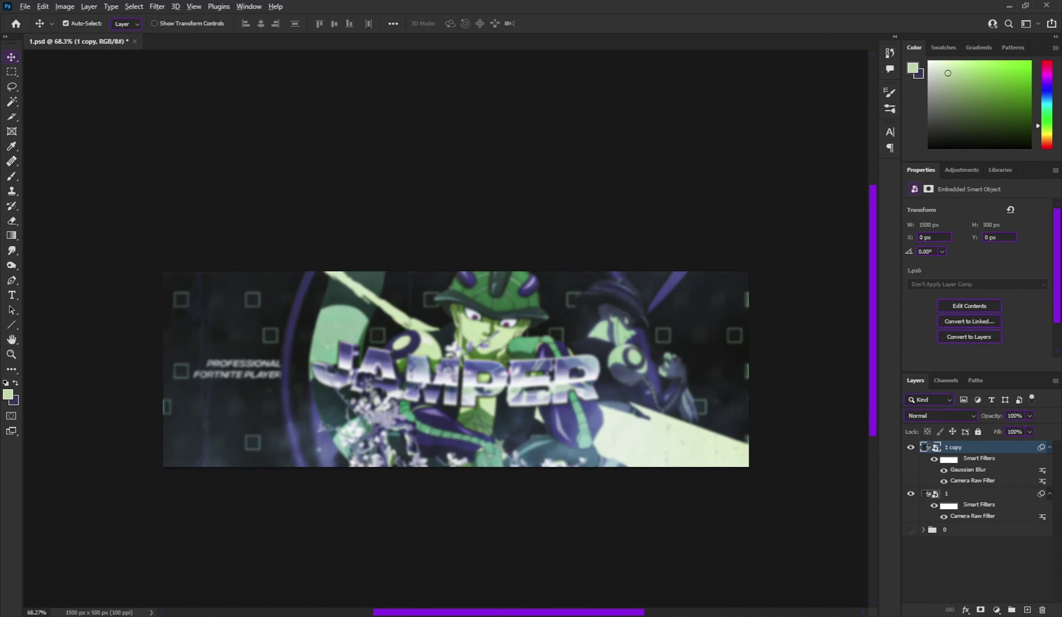
{"action": "scroll", "coordinate": [490, 279], "scroll_direction": "up", "scroll_amount": 2}
{"action": "key", "text": "ctrl+g"}
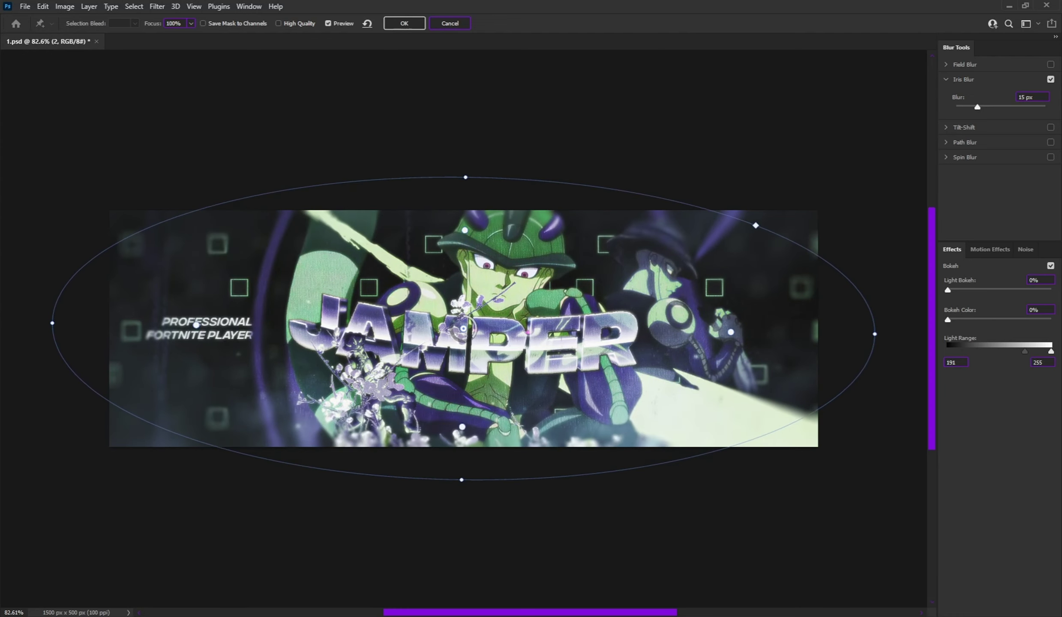
{"action": "key", "text": "Return"}
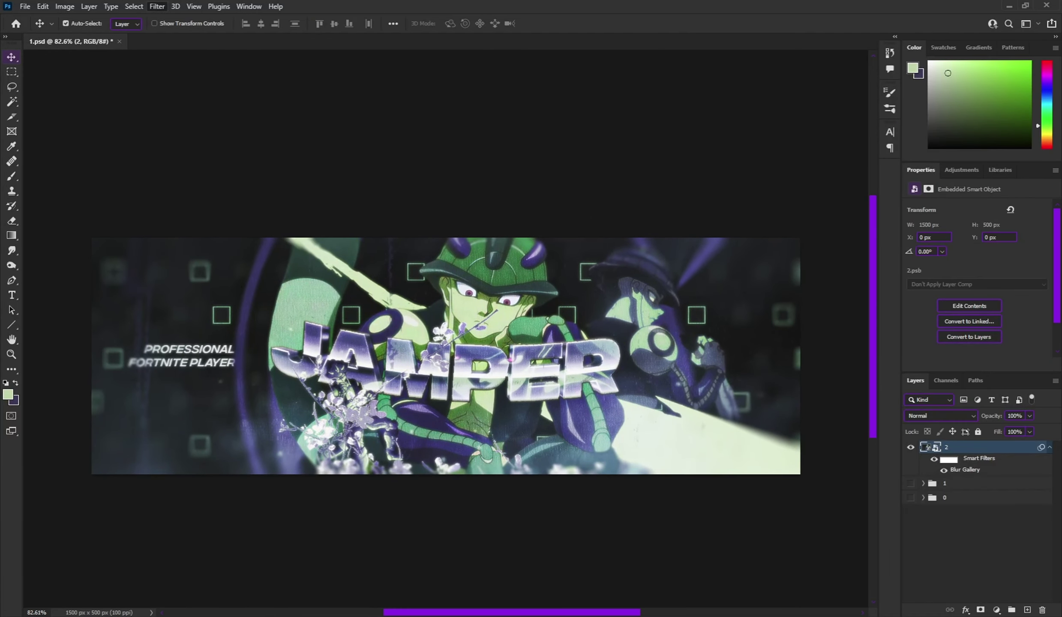
{"action": "scroll", "coordinate": [319, 527], "scroll_direction": "up", "scroll_amount": 1}
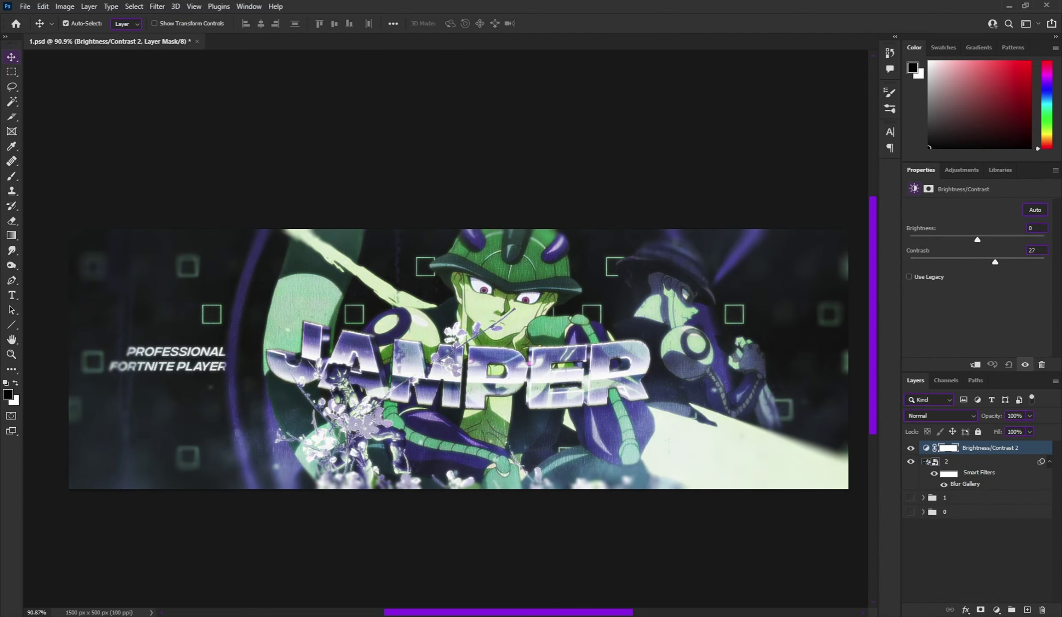
Enter brightness -5 and contrast 20, then stamp the visible banner into layer 3
{"action": "type", "text": "5"}
{"action": "scroll", "coordinate": [276, 328], "scroll_direction": "down", "scroll_amount": 3}
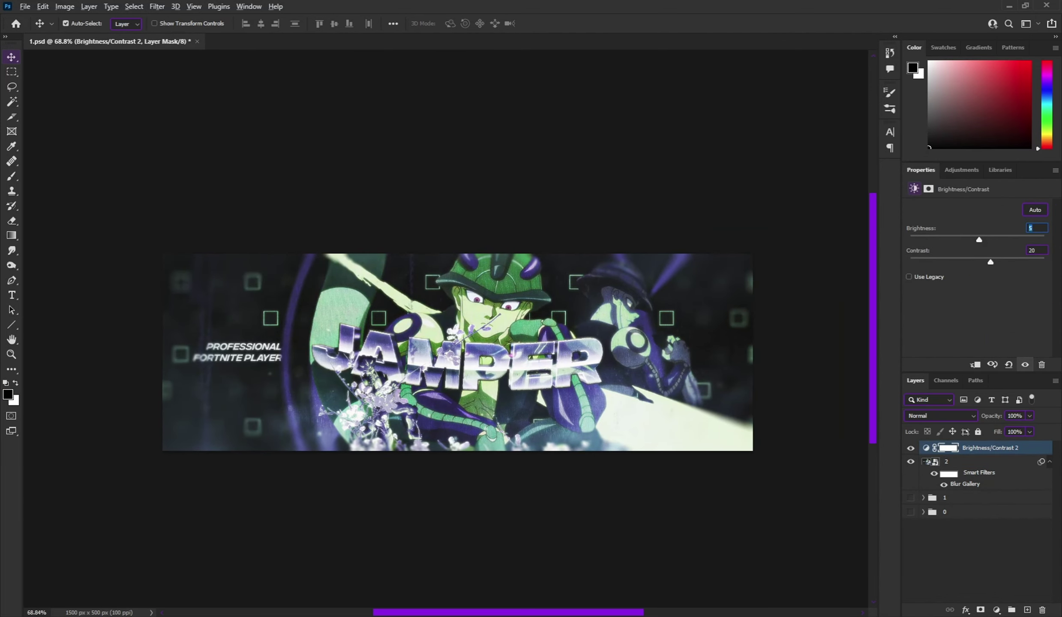
{"action": "scroll", "coordinate": [316, 415], "scroll_direction": "down", "scroll_amount": 2}
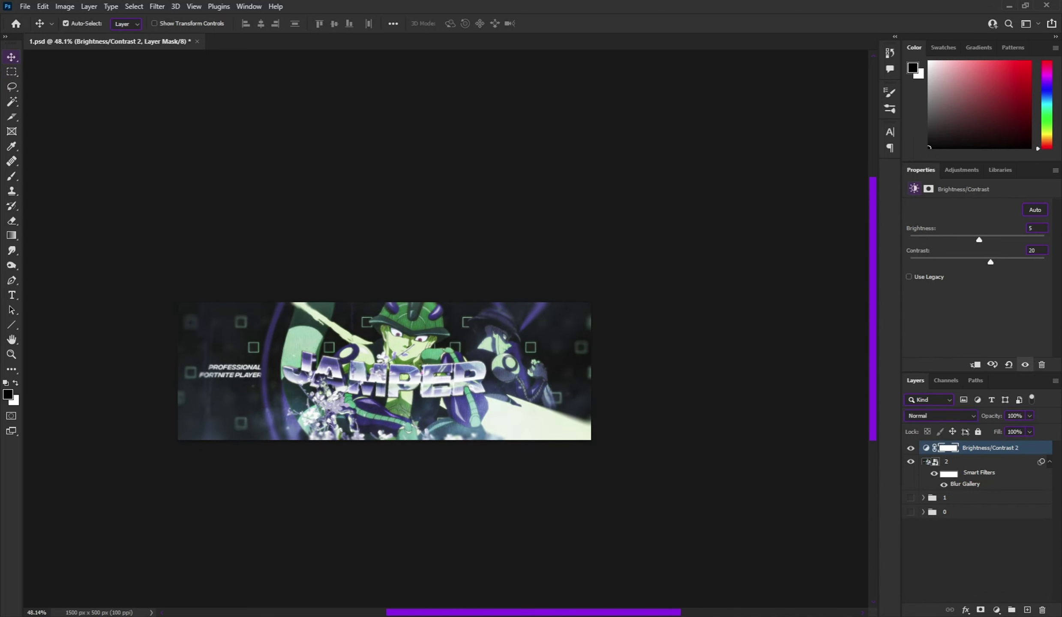
{"action": "type", "text": "-7"}
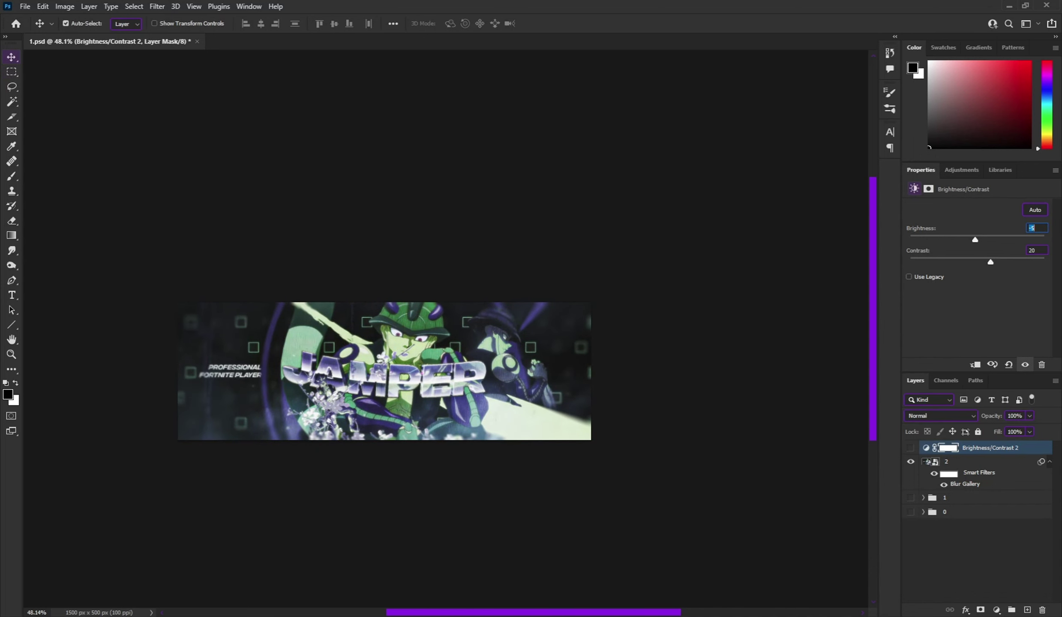
{"action": "scroll", "coordinate": [301, 320], "scroll_direction": "up", "scroll_amount": 2}
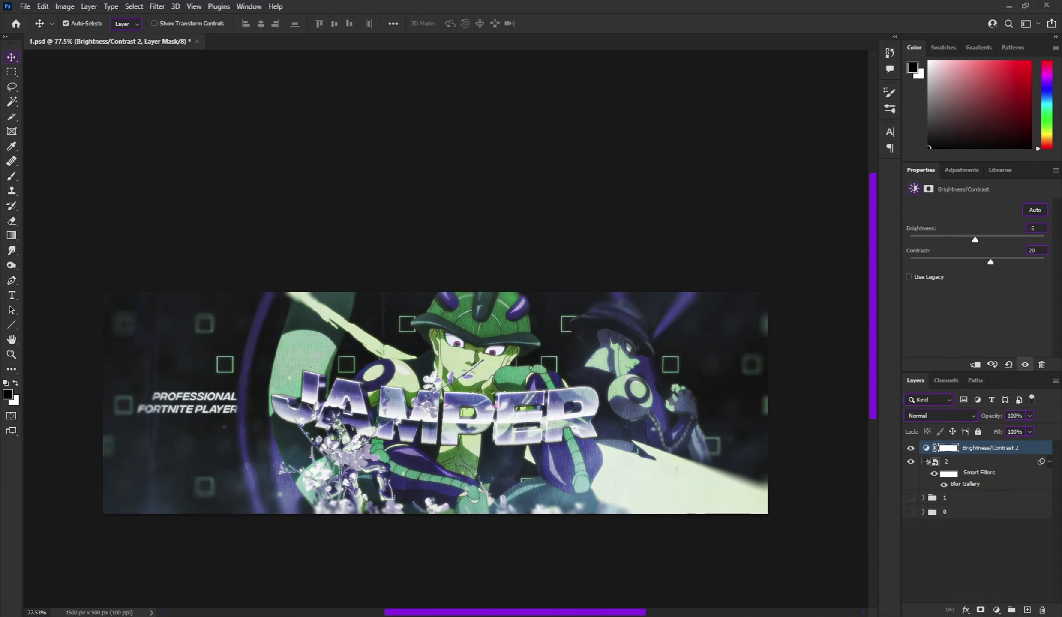
{"action": "key", "text": "F2"}
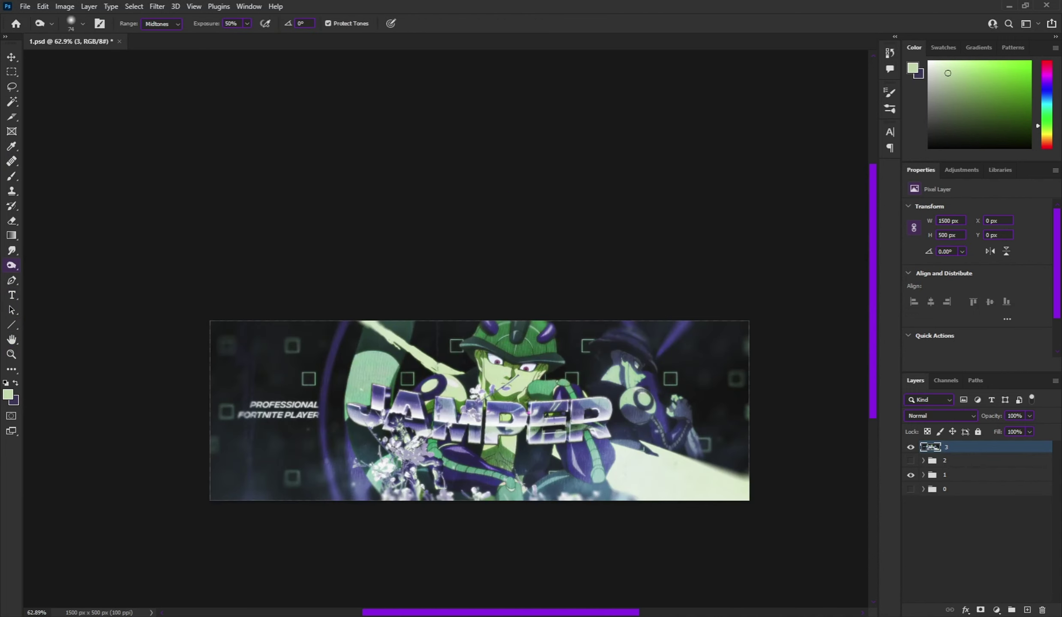
Select the whole canvas and save the banner as 1.psd
{"action": "key", "text": "ctrl+a"}
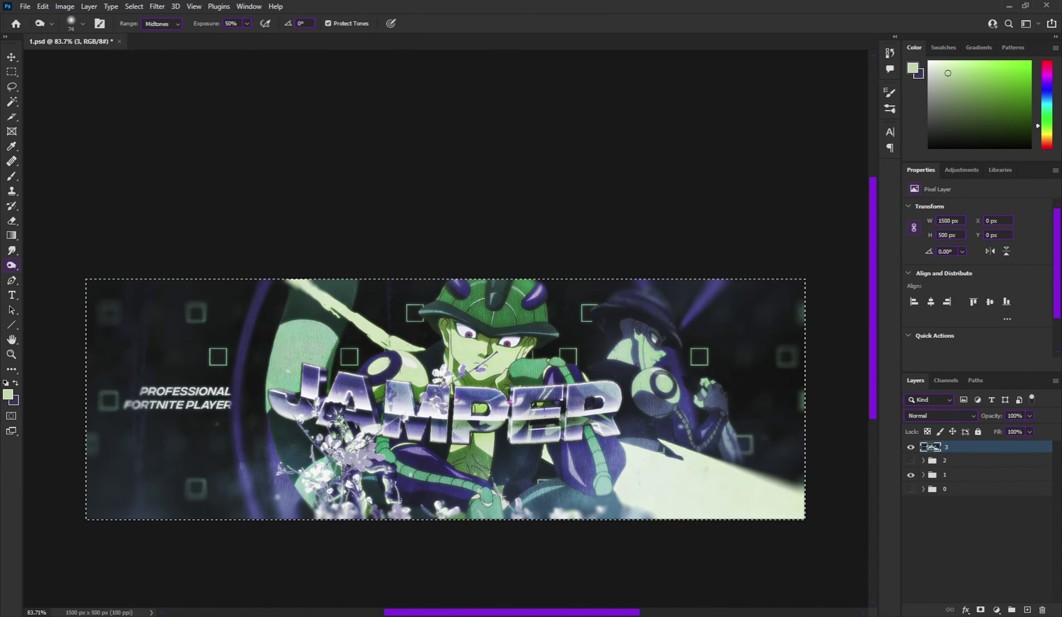
{"action": "key", "text": "m"}
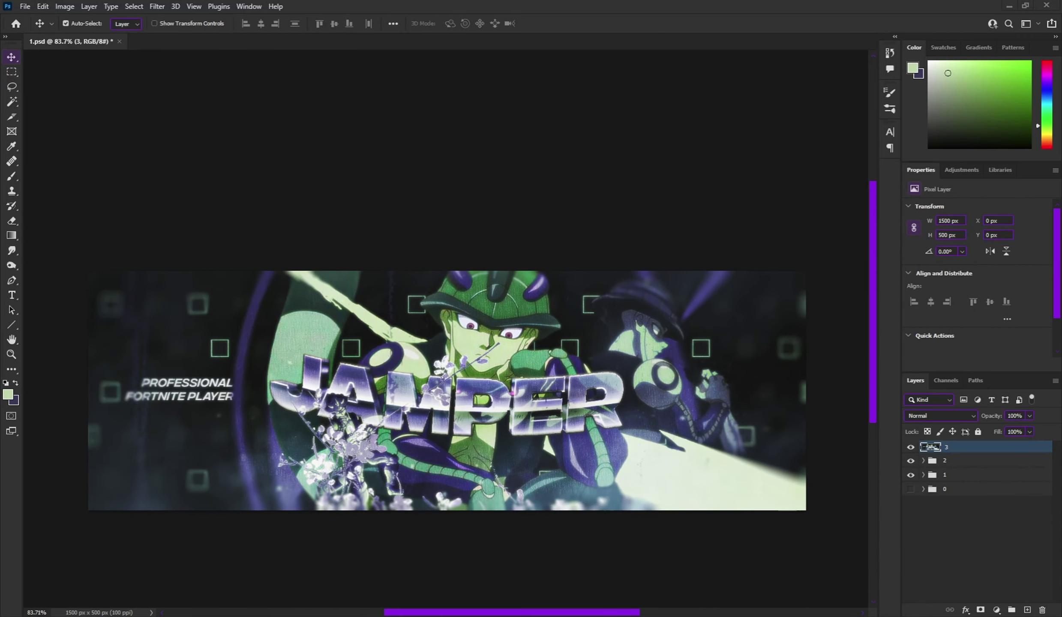
{"action": "key", "text": "ctrl+s"}
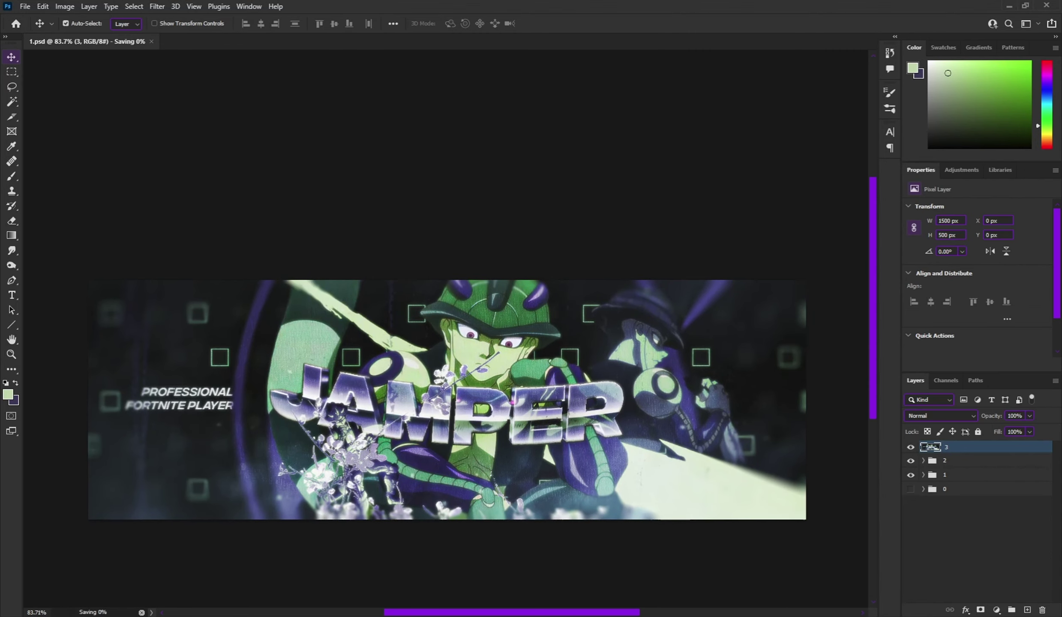